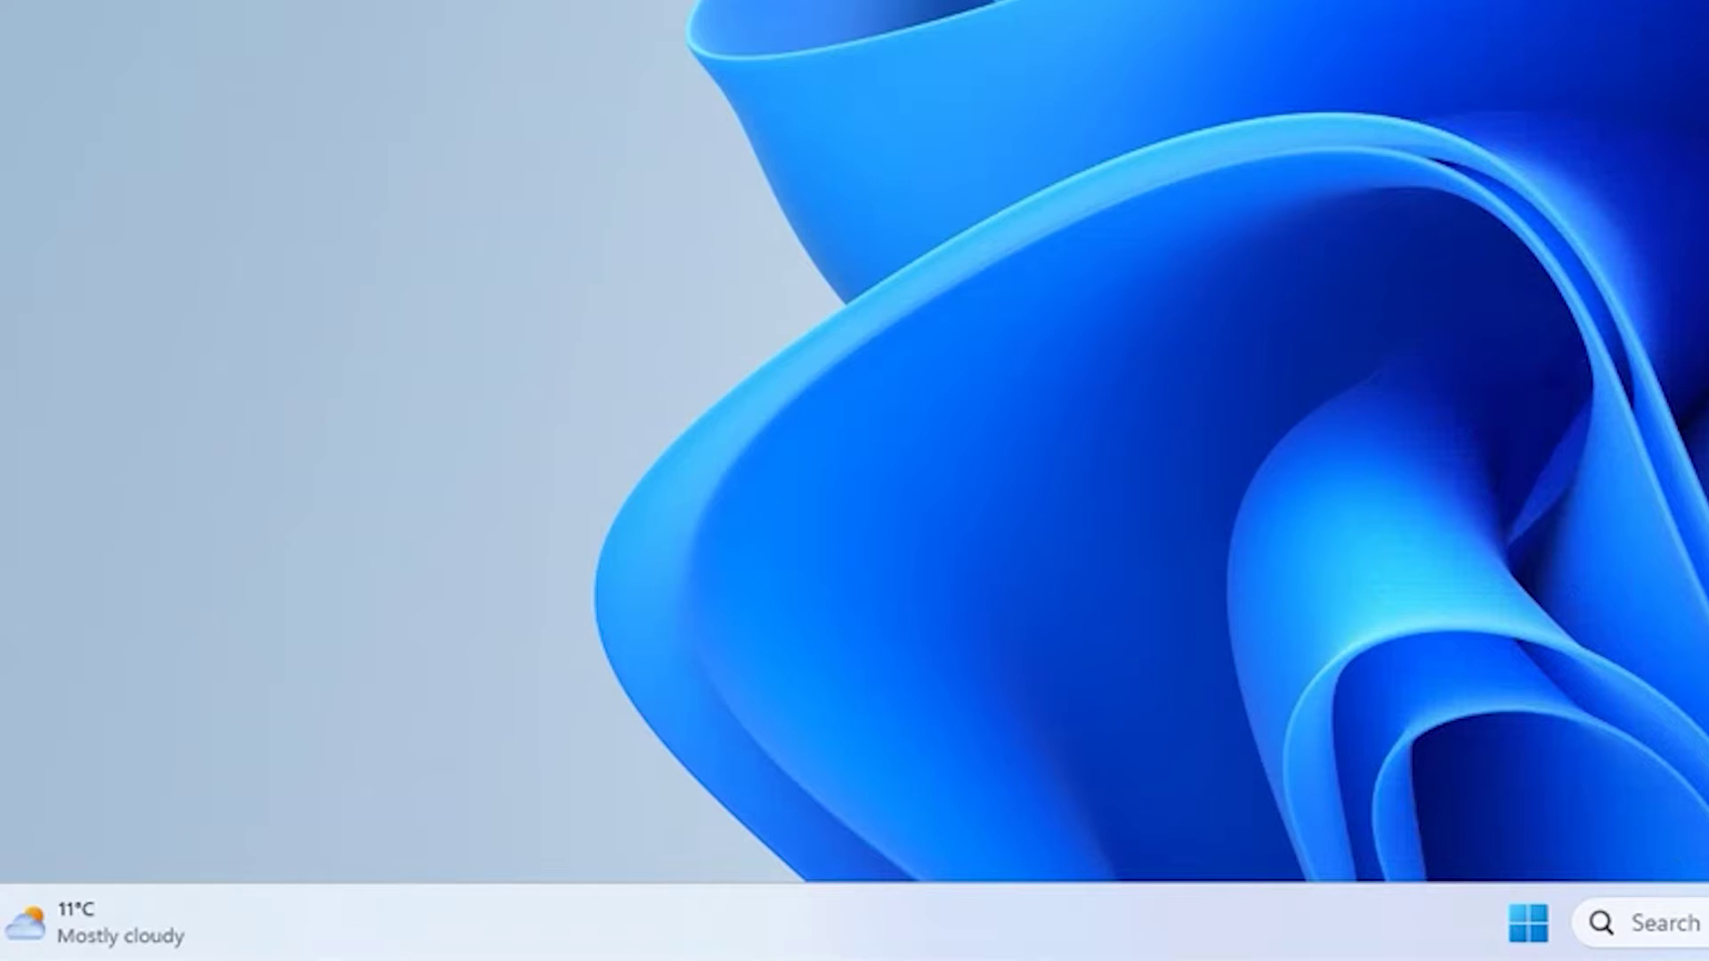
Launch Device Manager with devmgmt.msc, expand Disk drives, and bring up the RSH-339 ASM1153E SCSI Disk Device's actions
{"action": "key", "text": "super+r"}
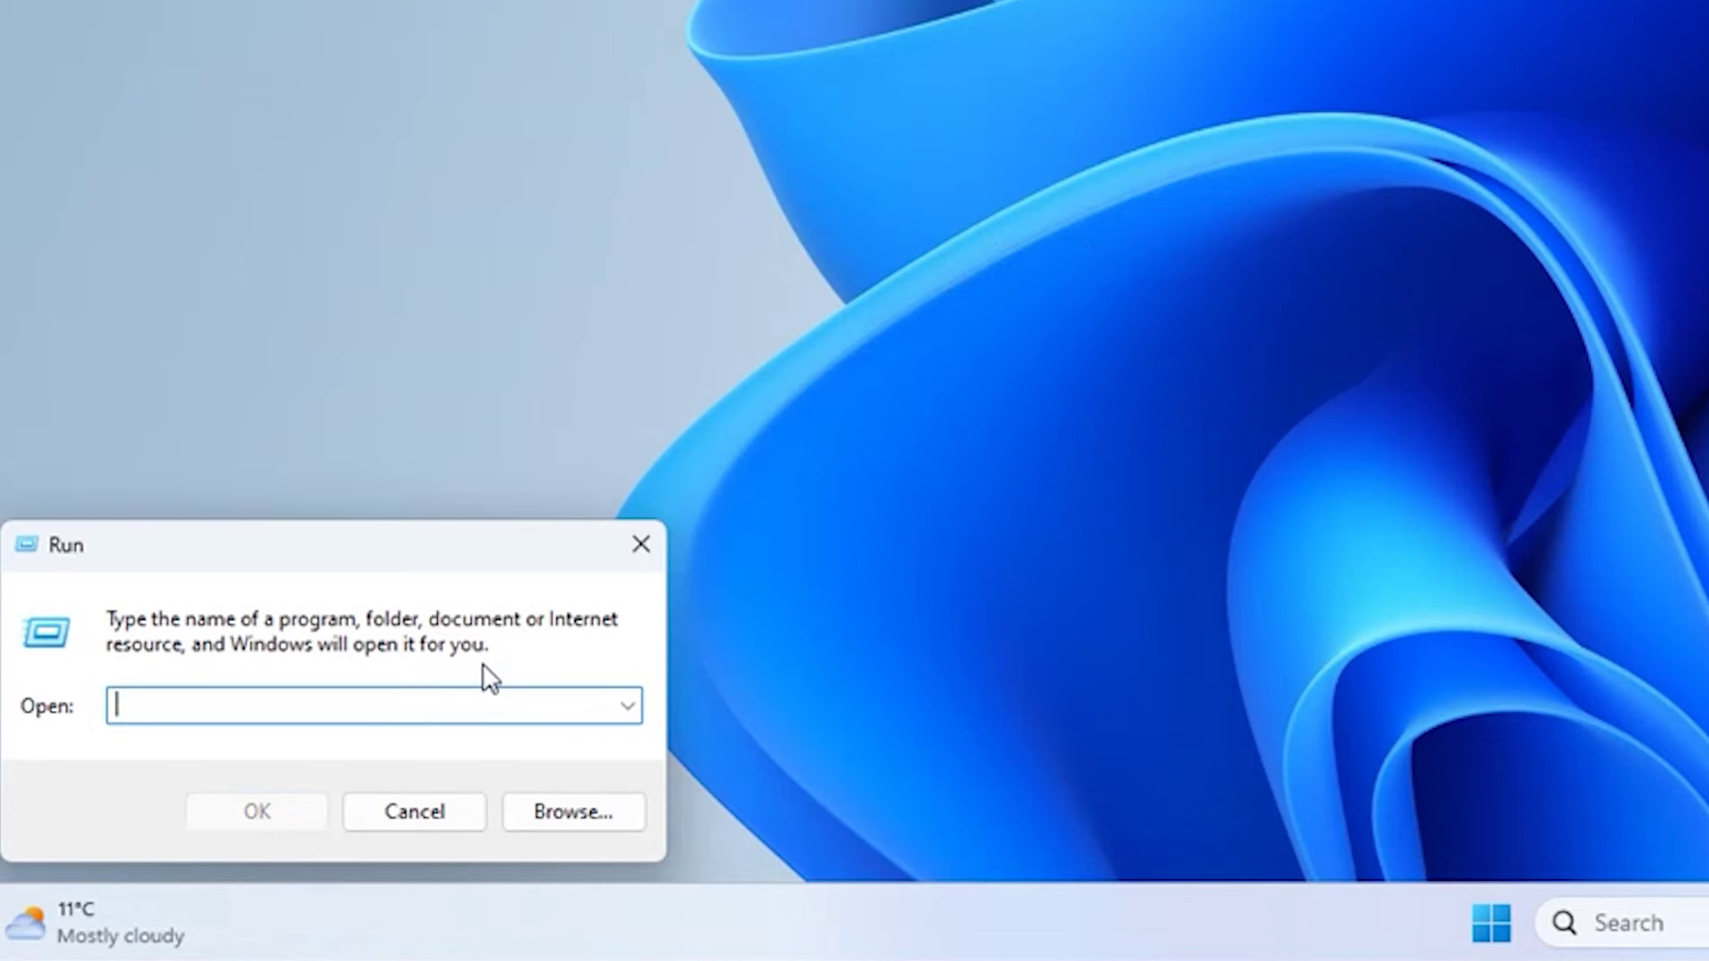
{"action": "type", "text": "devmgmt.msc"}
{"action": "key", "text": "Return"}
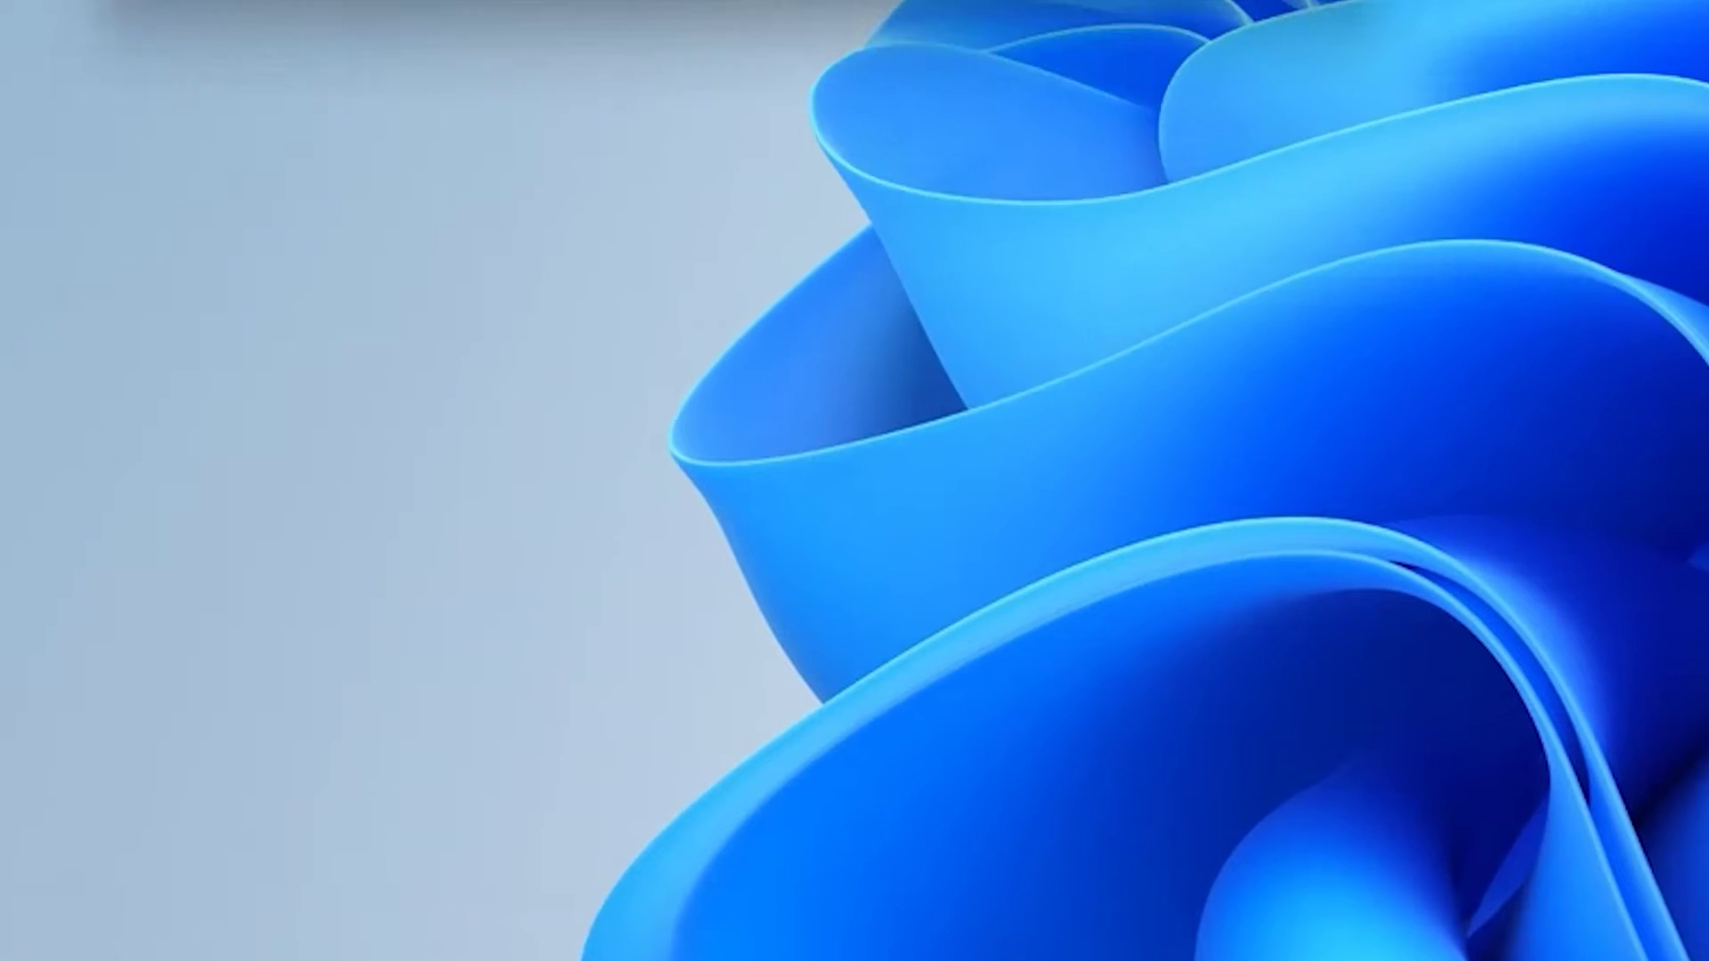
{"action": "left_click", "coordinate": [144, 317]}
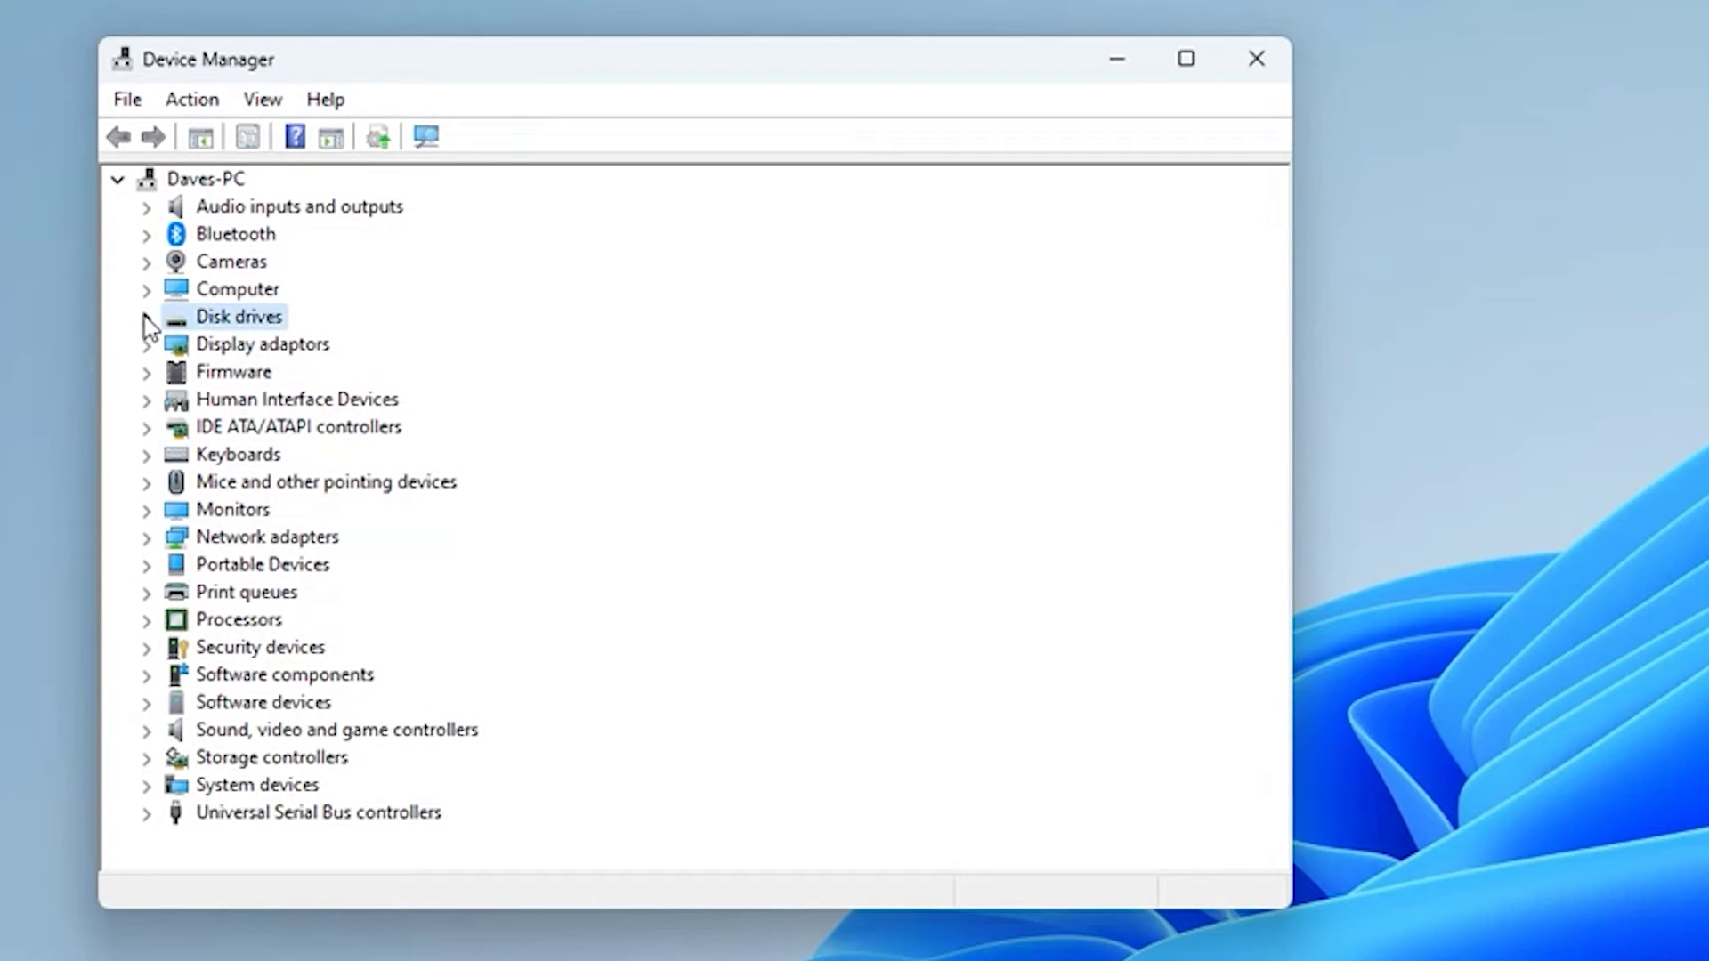
{"action": "left_click", "coordinate": [144, 317]}
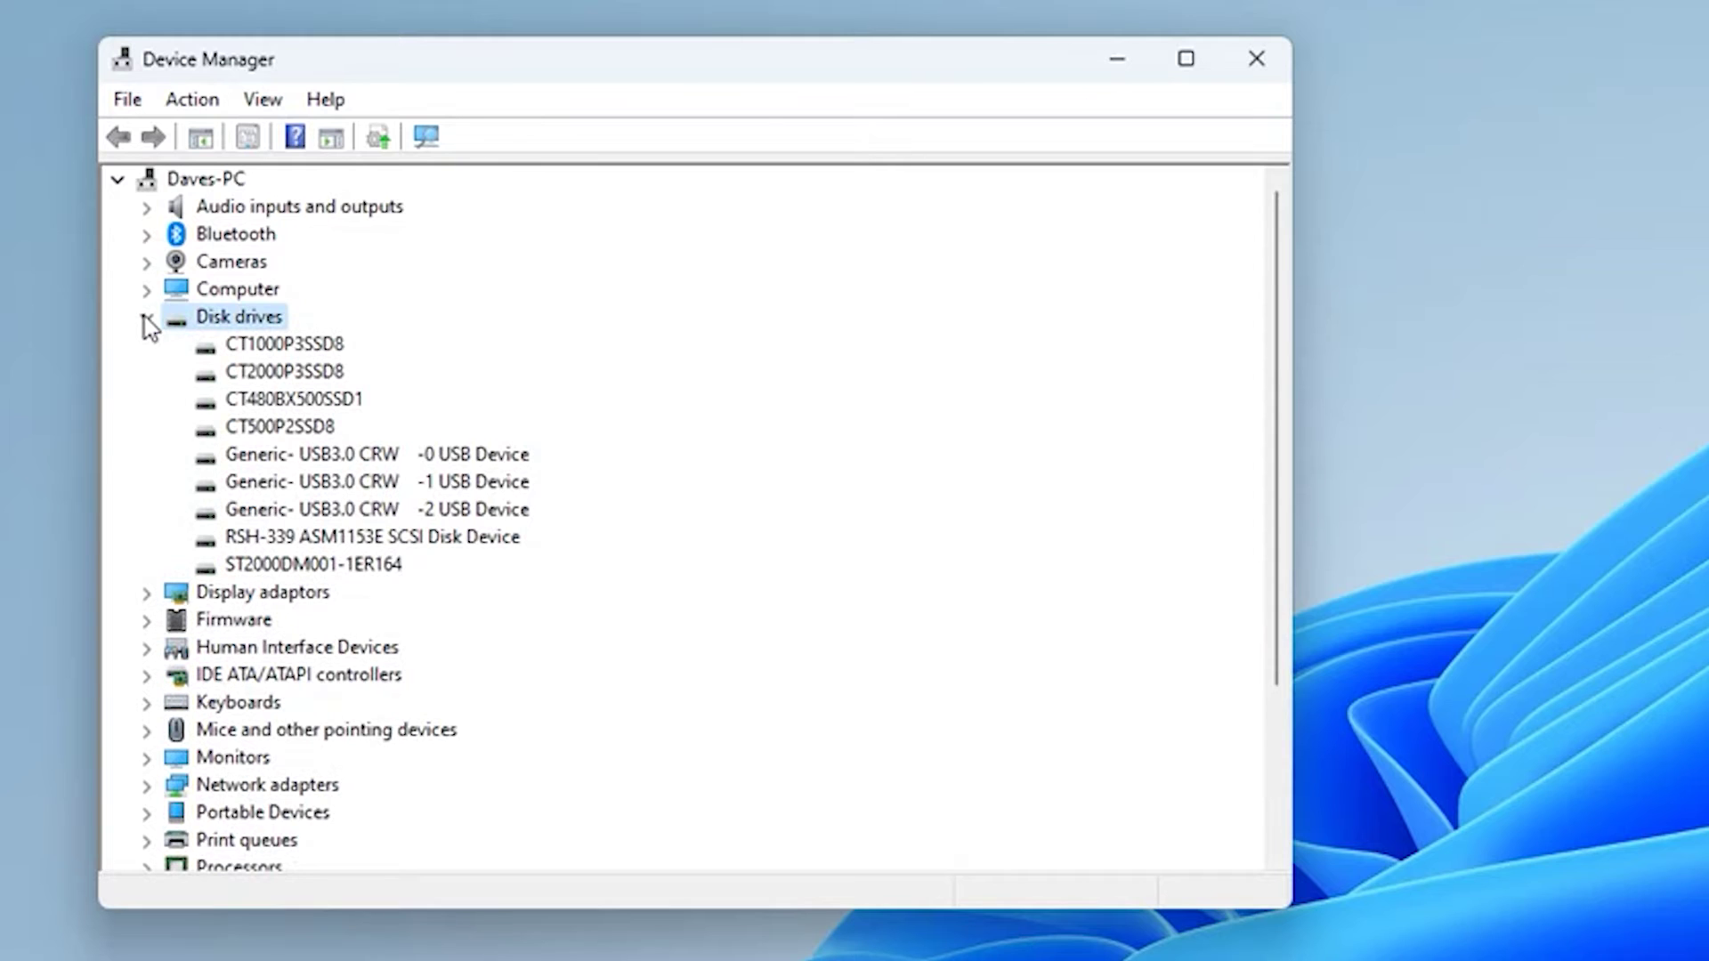
{"action": "right_click", "coordinate": [405, 547]}
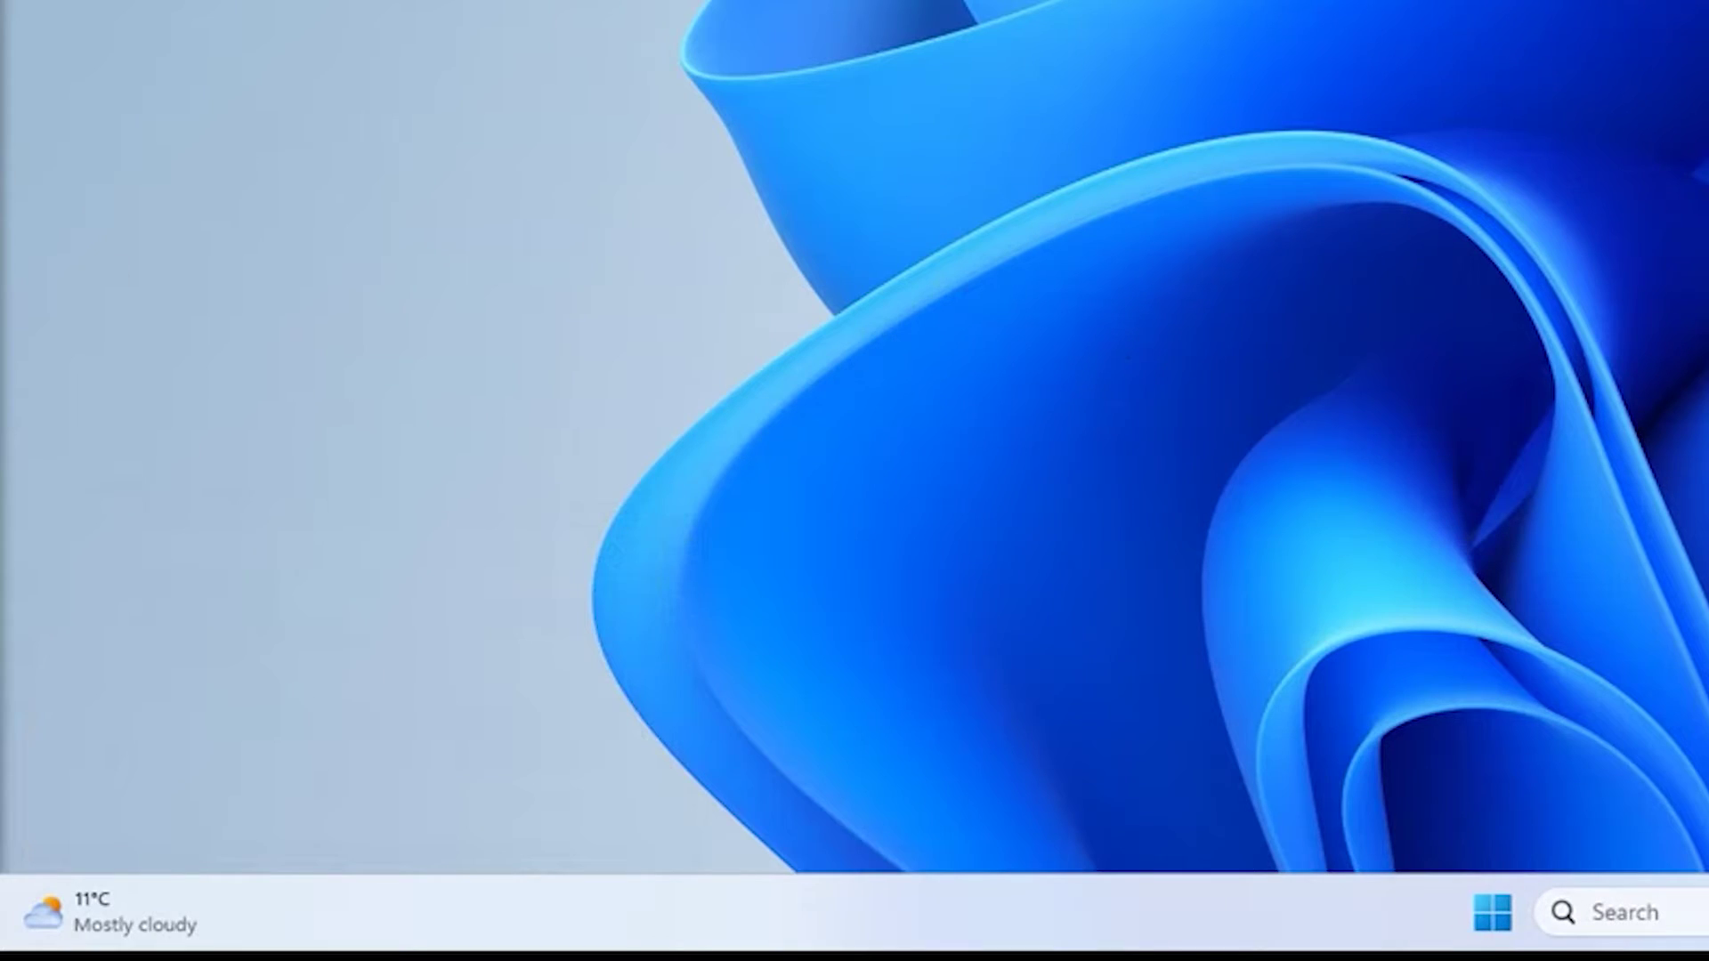
Launch Disk Management from the Run box
{"action": "key", "text": "super+r"}
{"action": "type", "text": "diskm"}
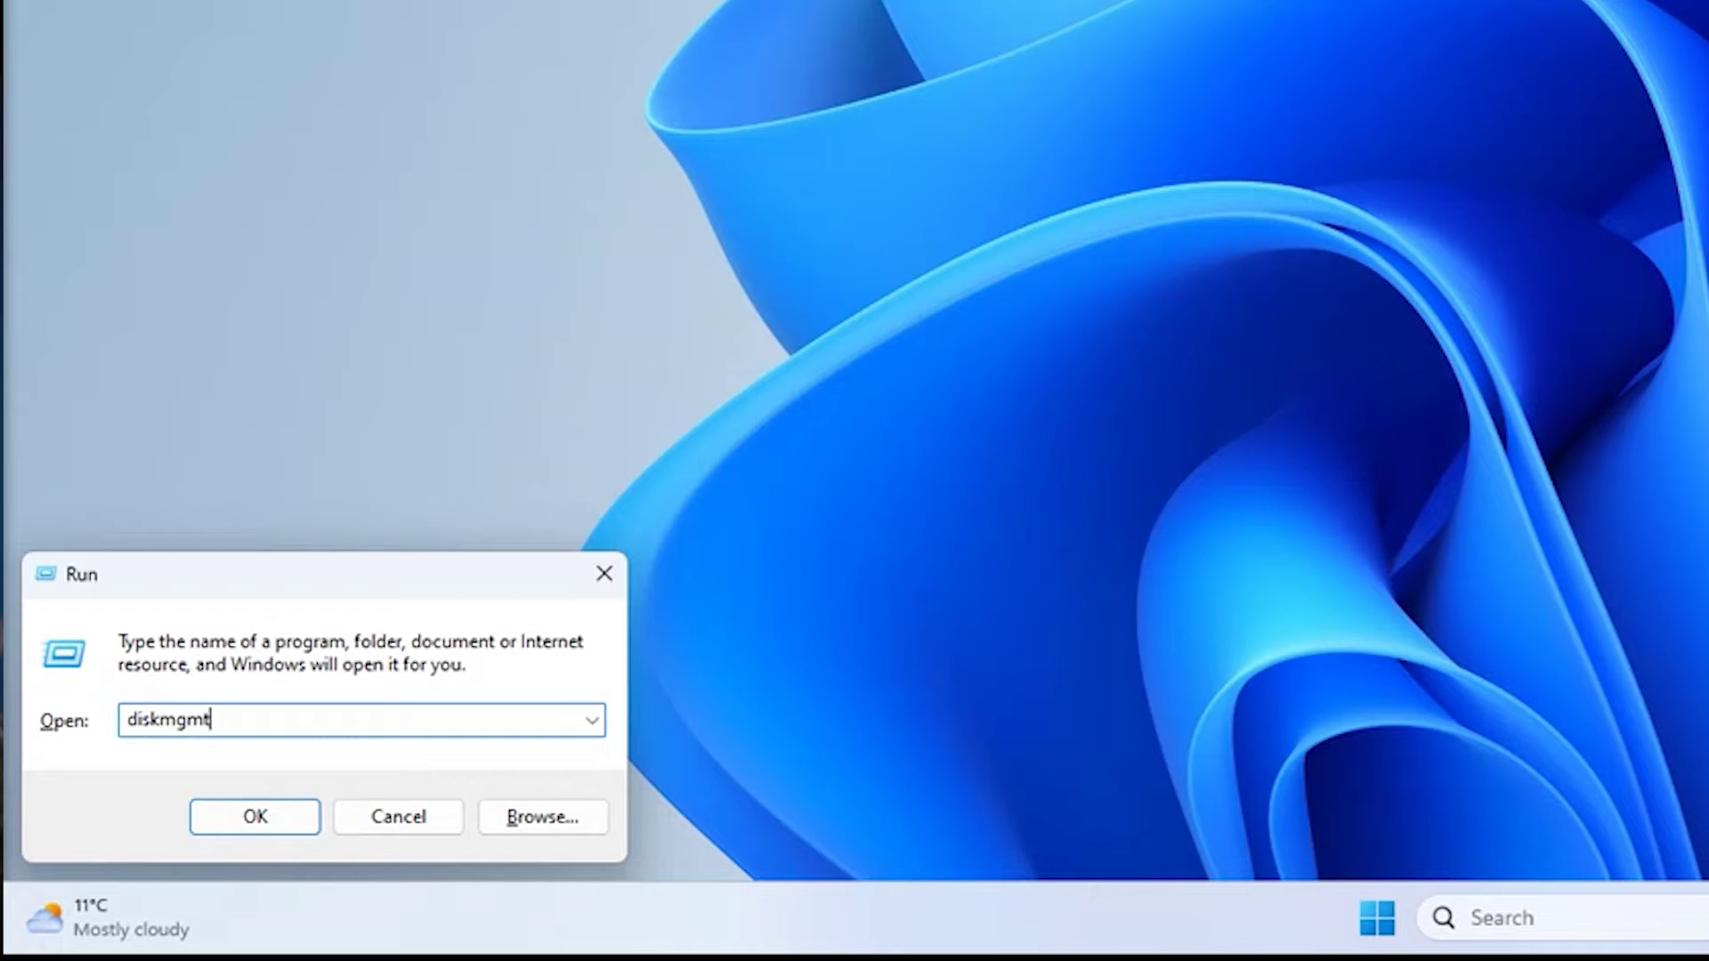
{"action": "key", "text": "Return"}
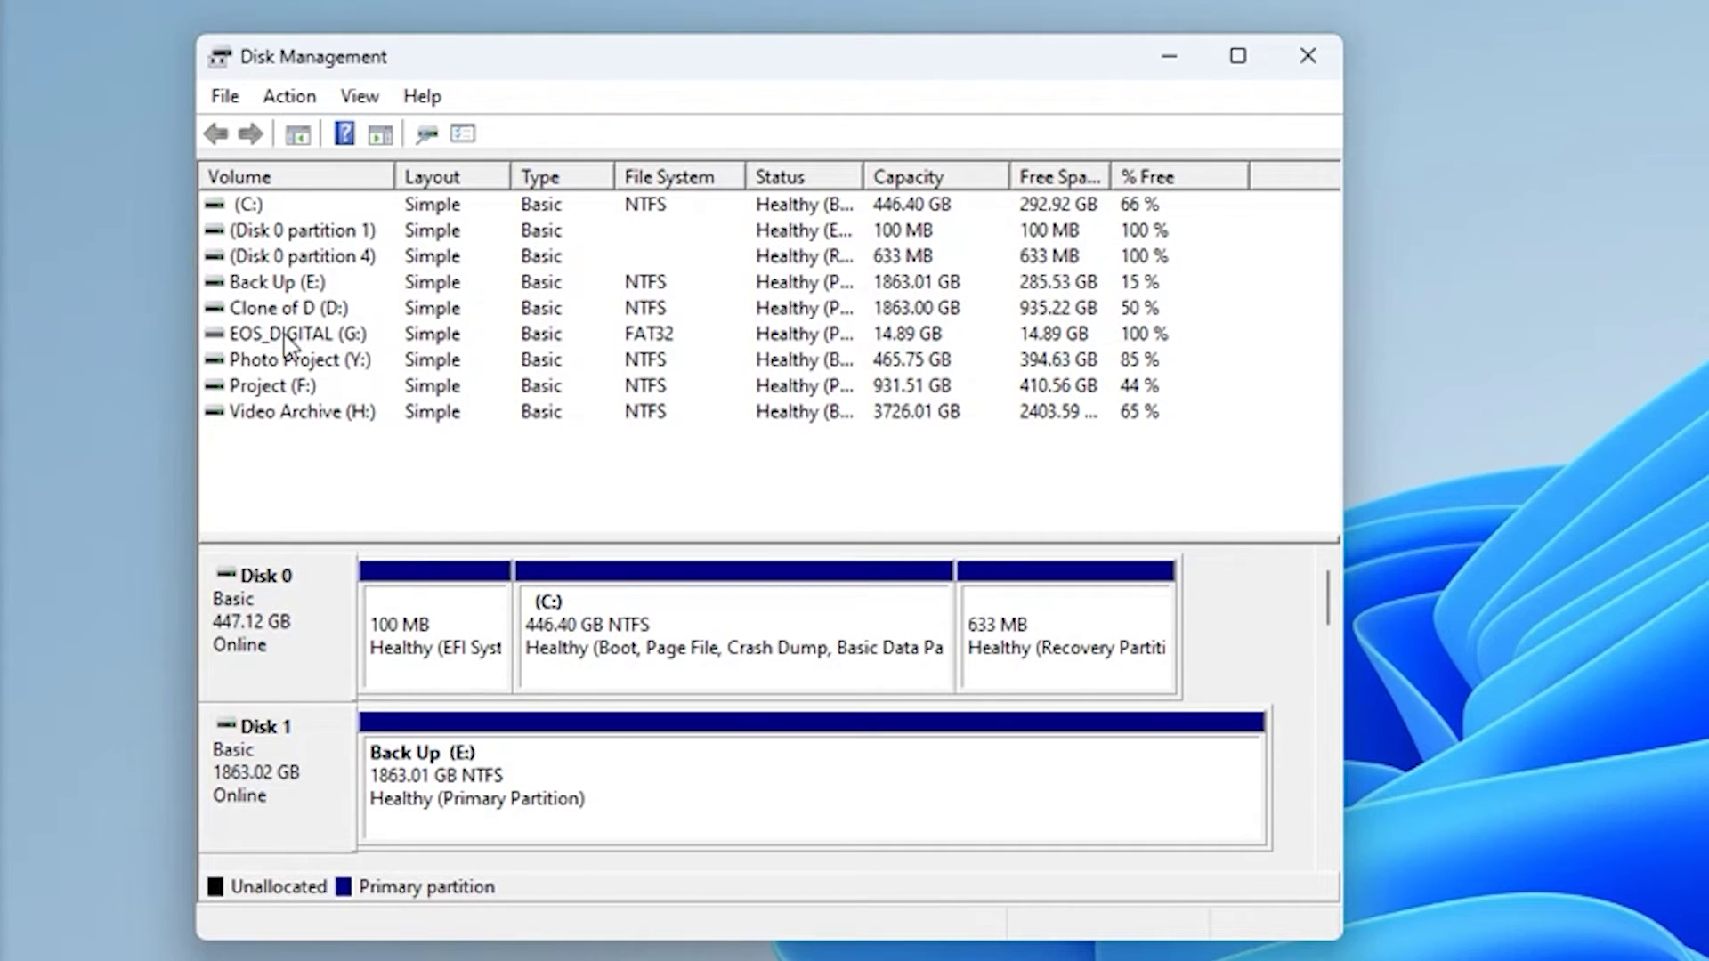
Reassign the EOS_DIGITAL (G:) volume to drive letter A
{"action": "right_click", "coordinate": [285, 338]}
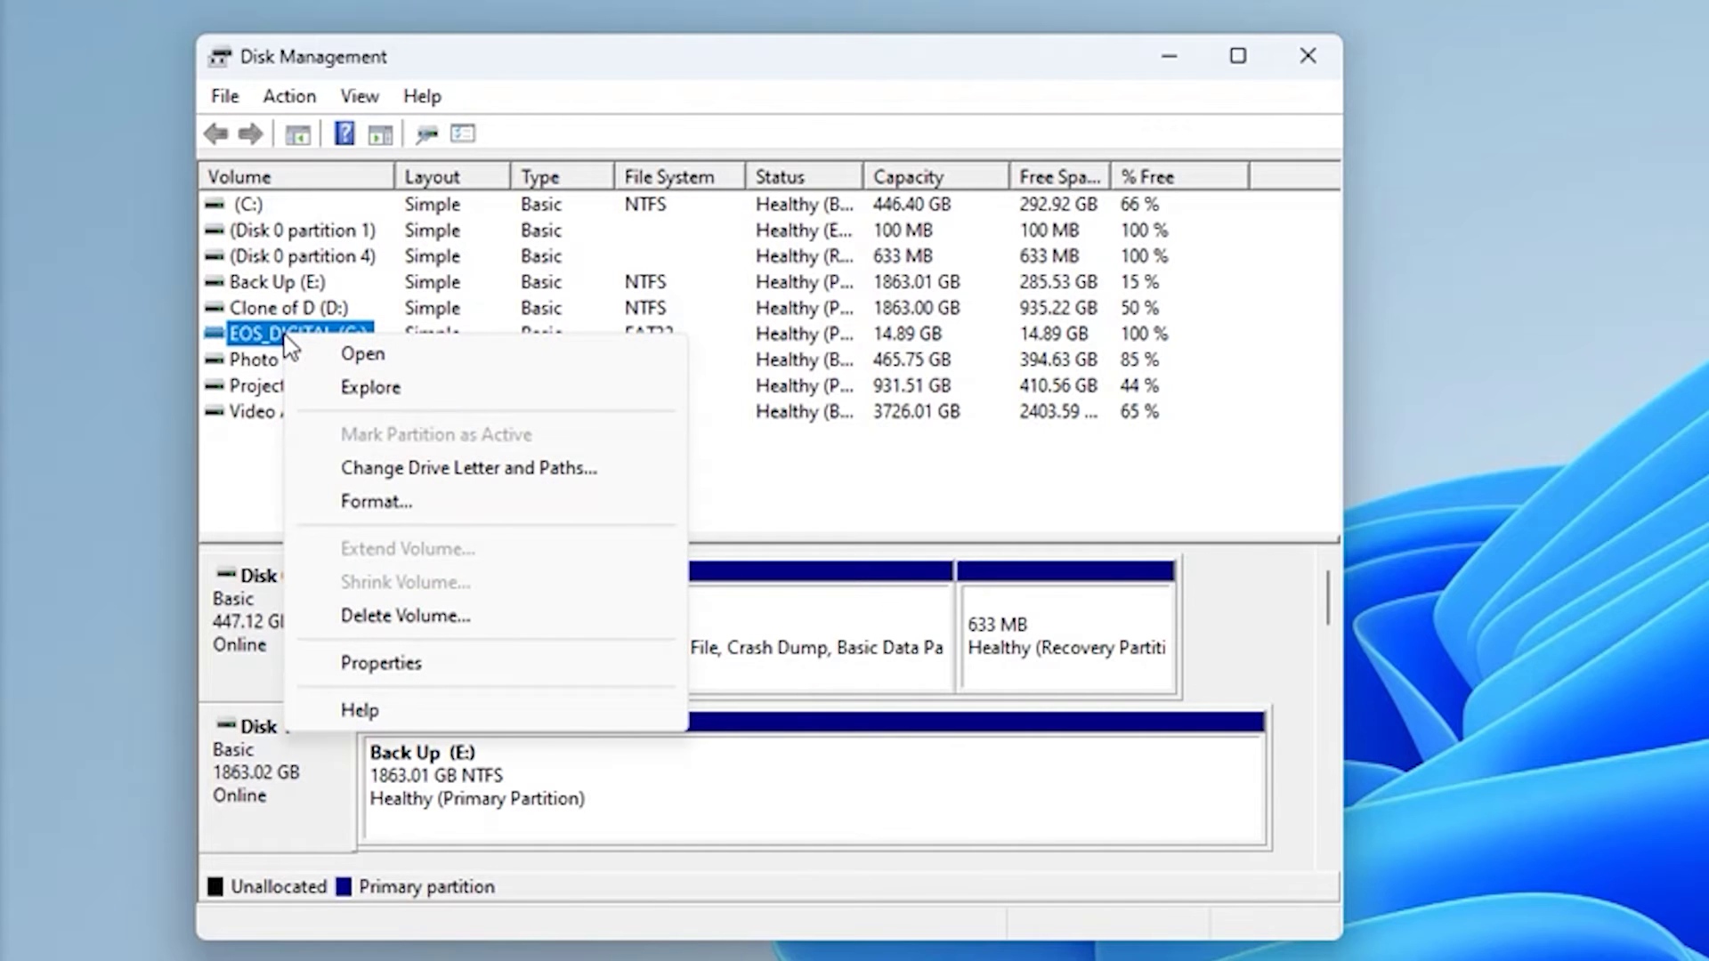
{"action": "left_click", "coordinate": [467, 471]}
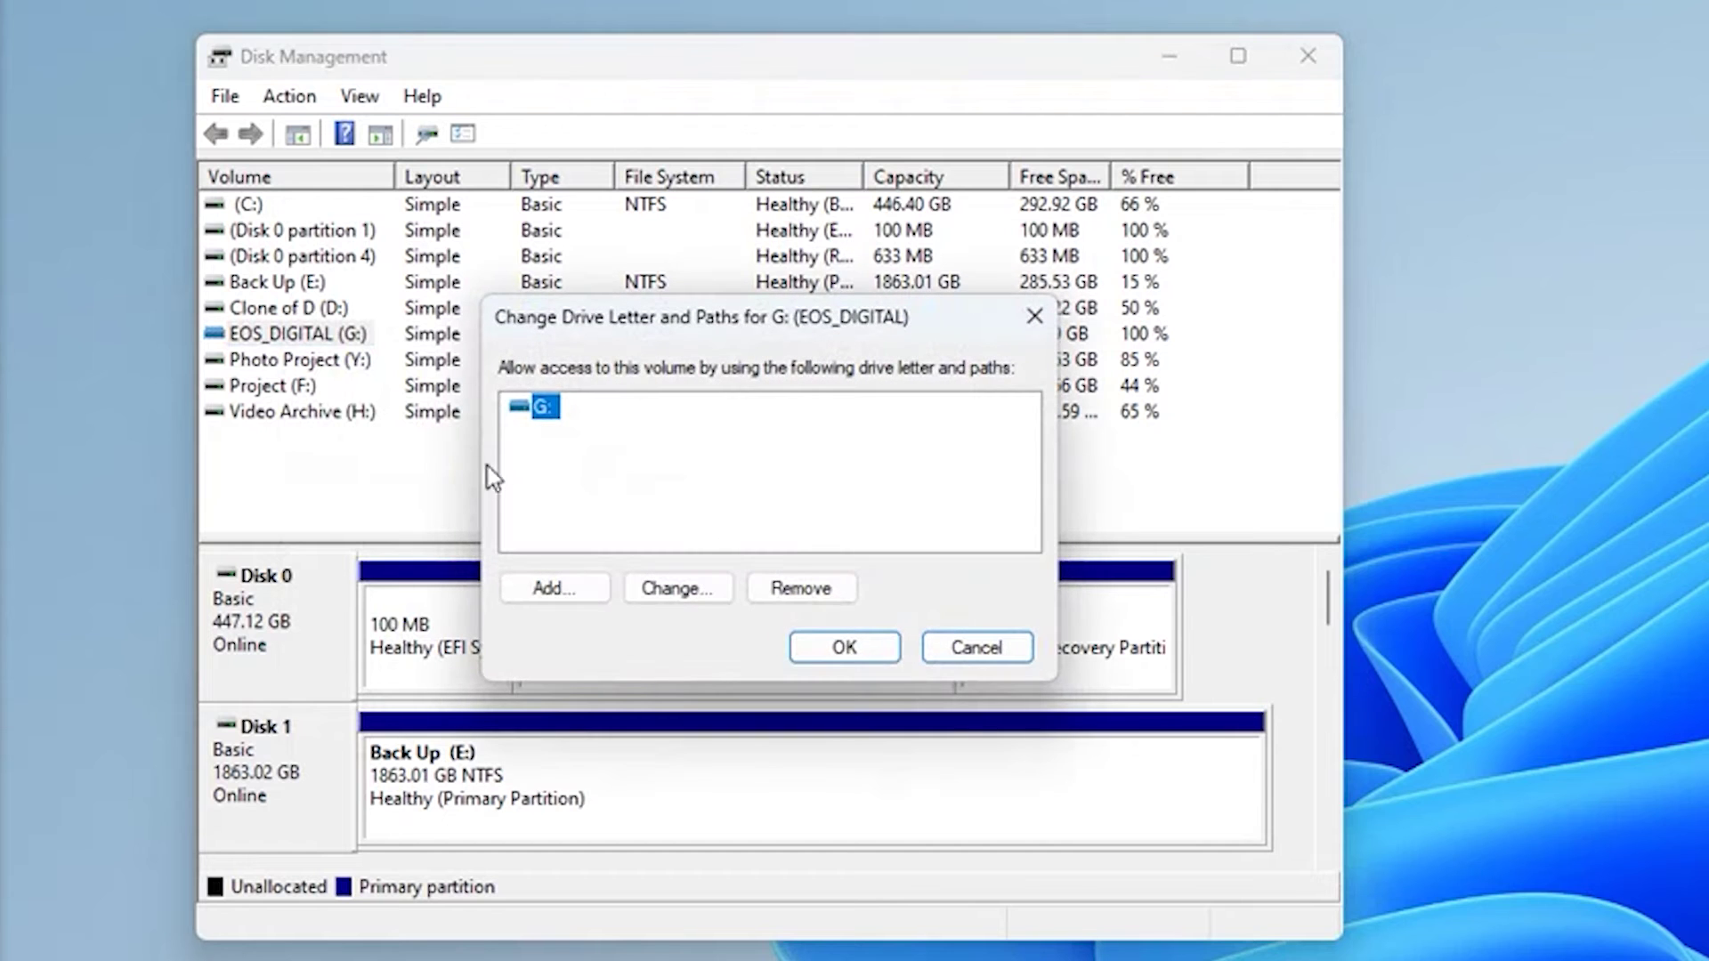
{"action": "left_click", "coordinate": [679, 606]}
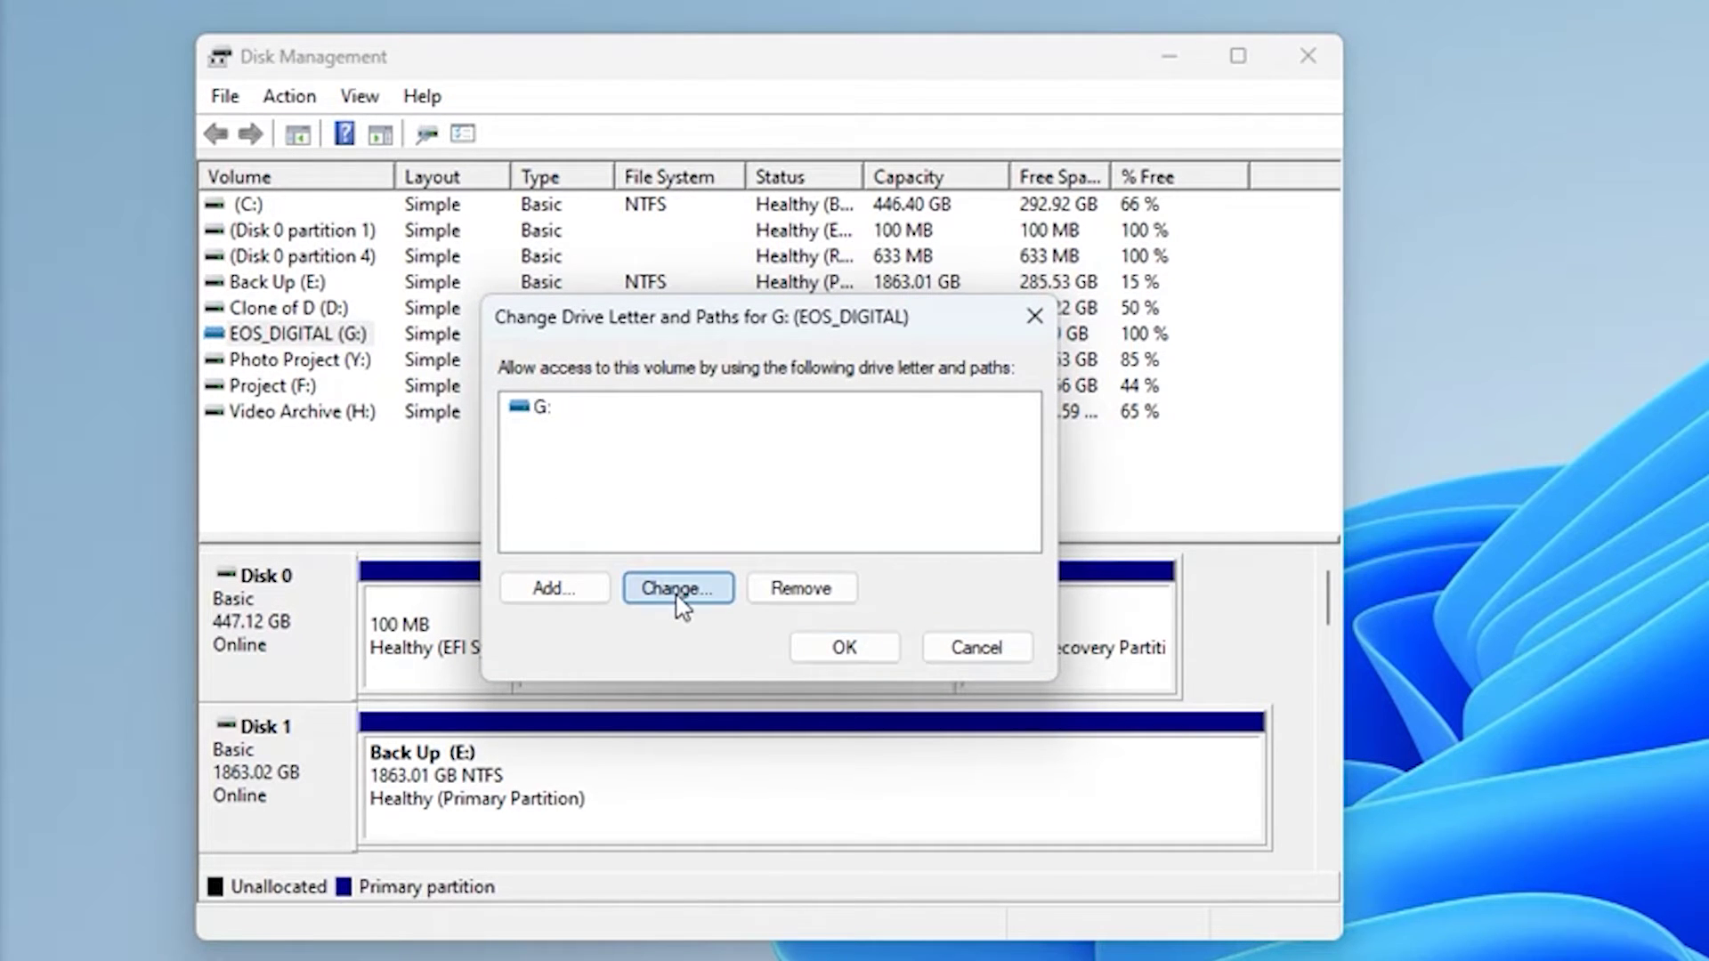
{"action": "left_click", "coordinate": [1028, 458]}
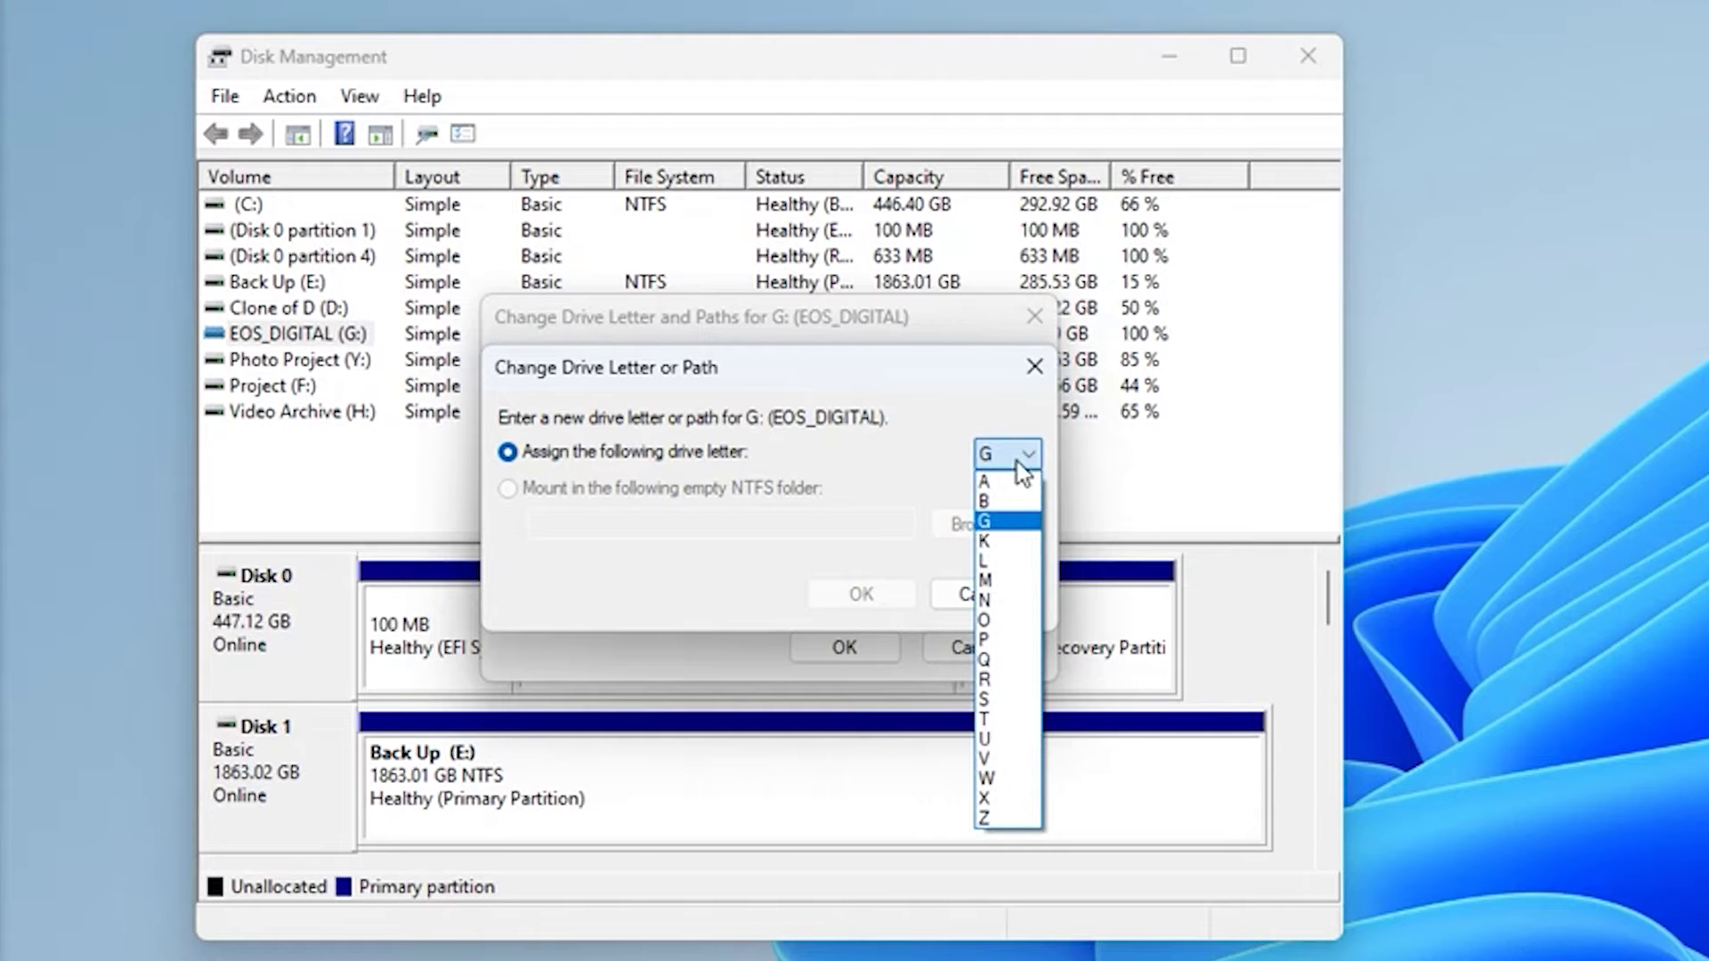
{"action": "left_click", "coordinate": [996, 481]}
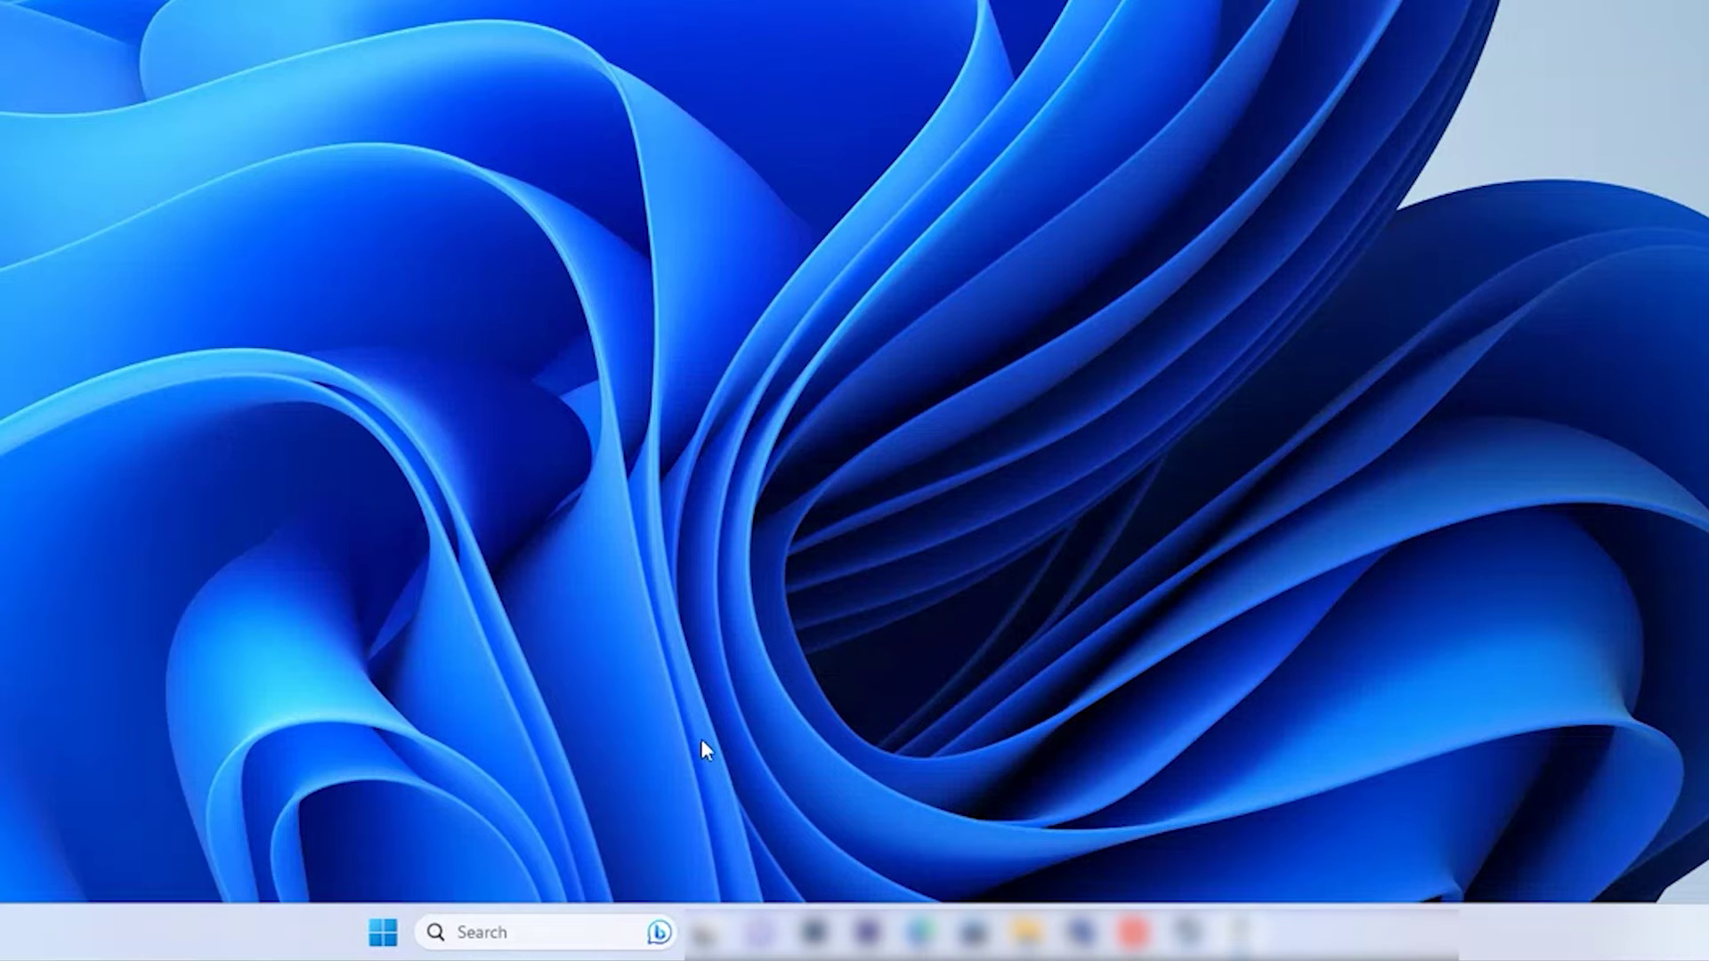
Run chkdsk a: /f in an administrator Command Prompt to check the card
{"action": "left_click", "coordinate": [526, 930]}
{"action": "type", "text": "cmd"}
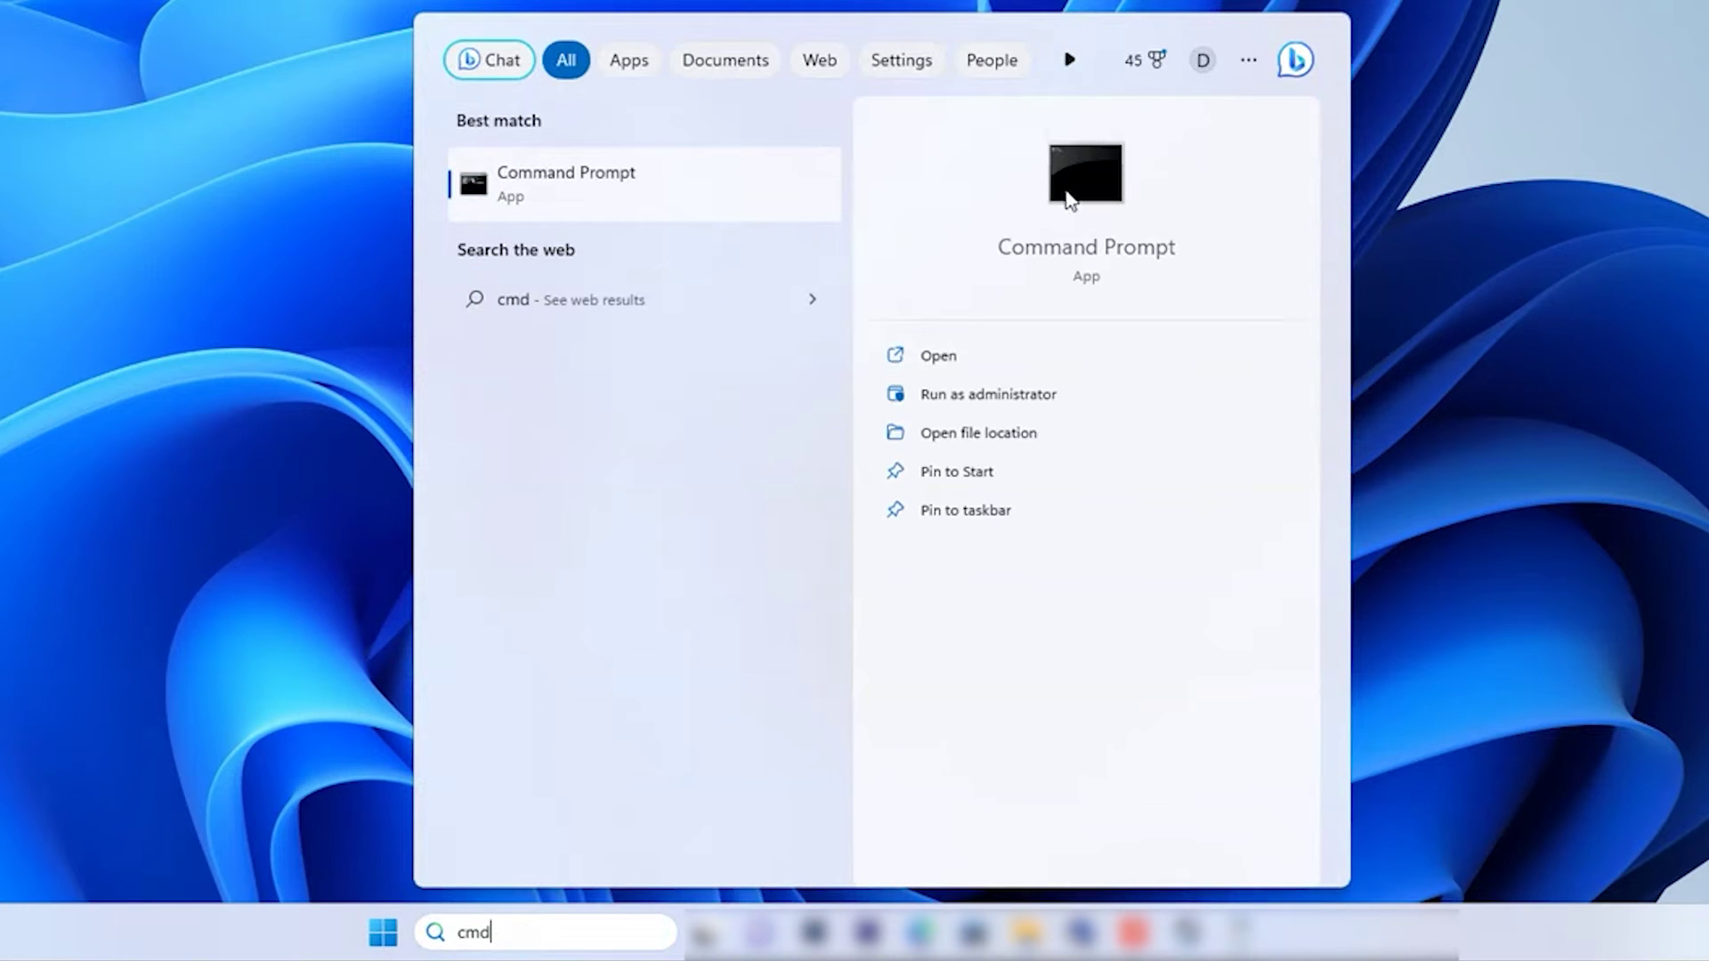
{"action": "right_click", "coordinate": [623, 190]}
{"action": "left_click", "coordinate": [712, 226]}
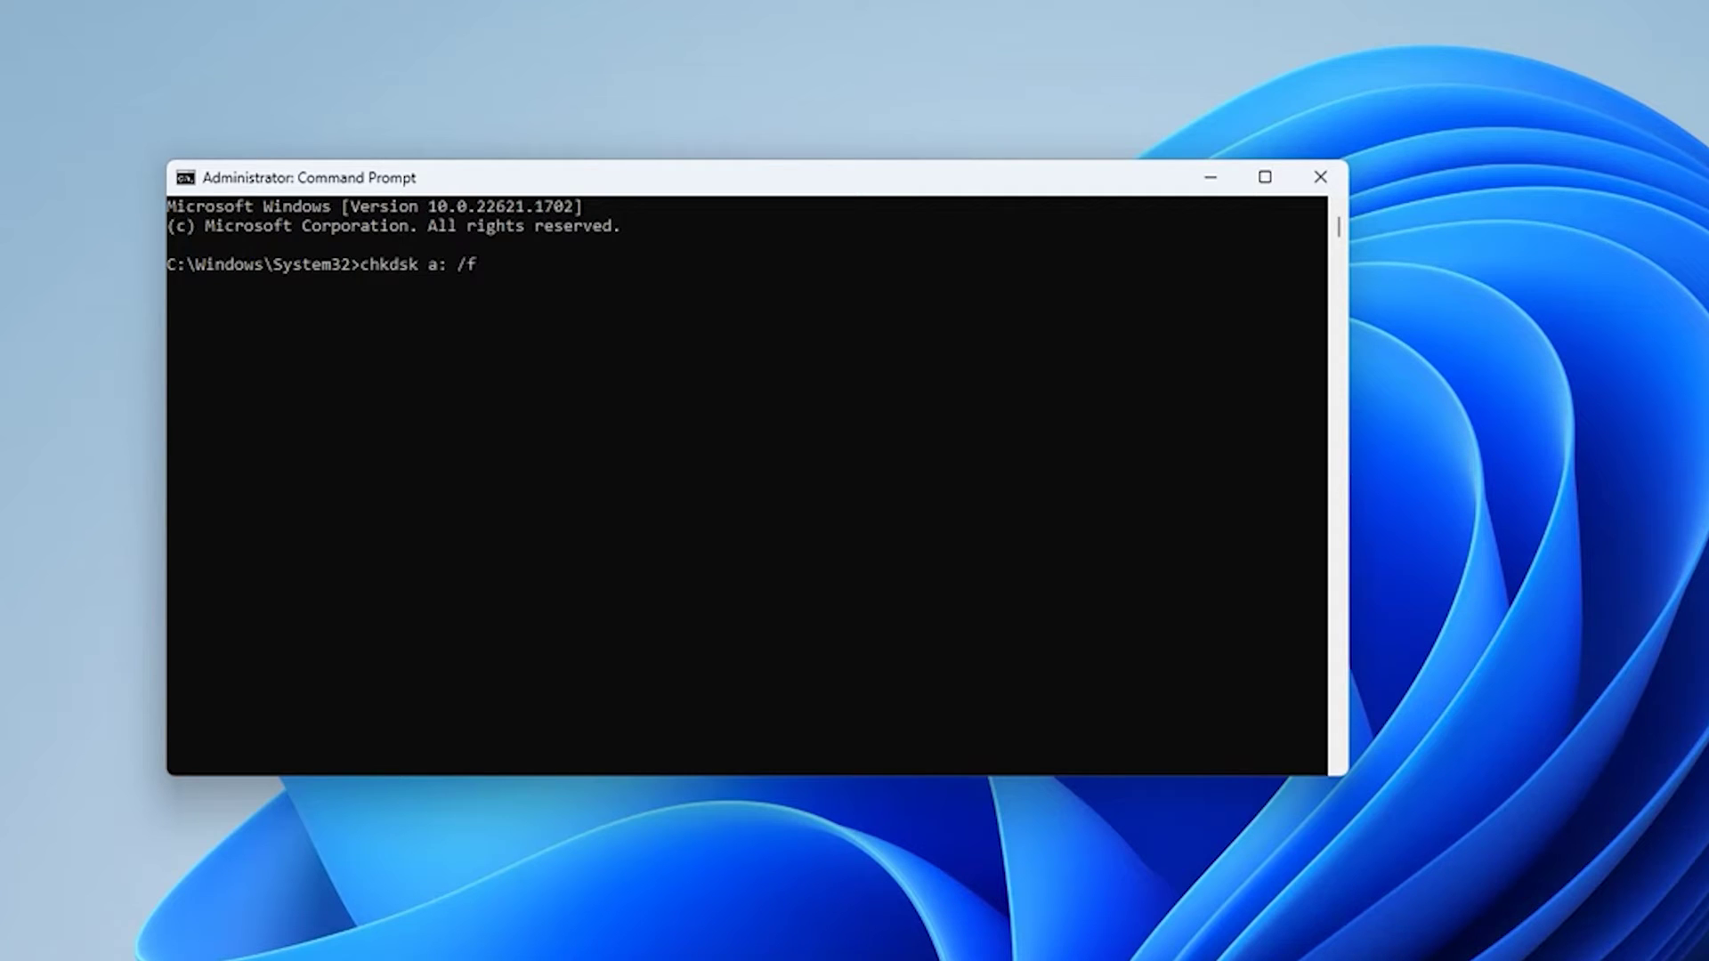
{"action": "key", "text": "Return"}
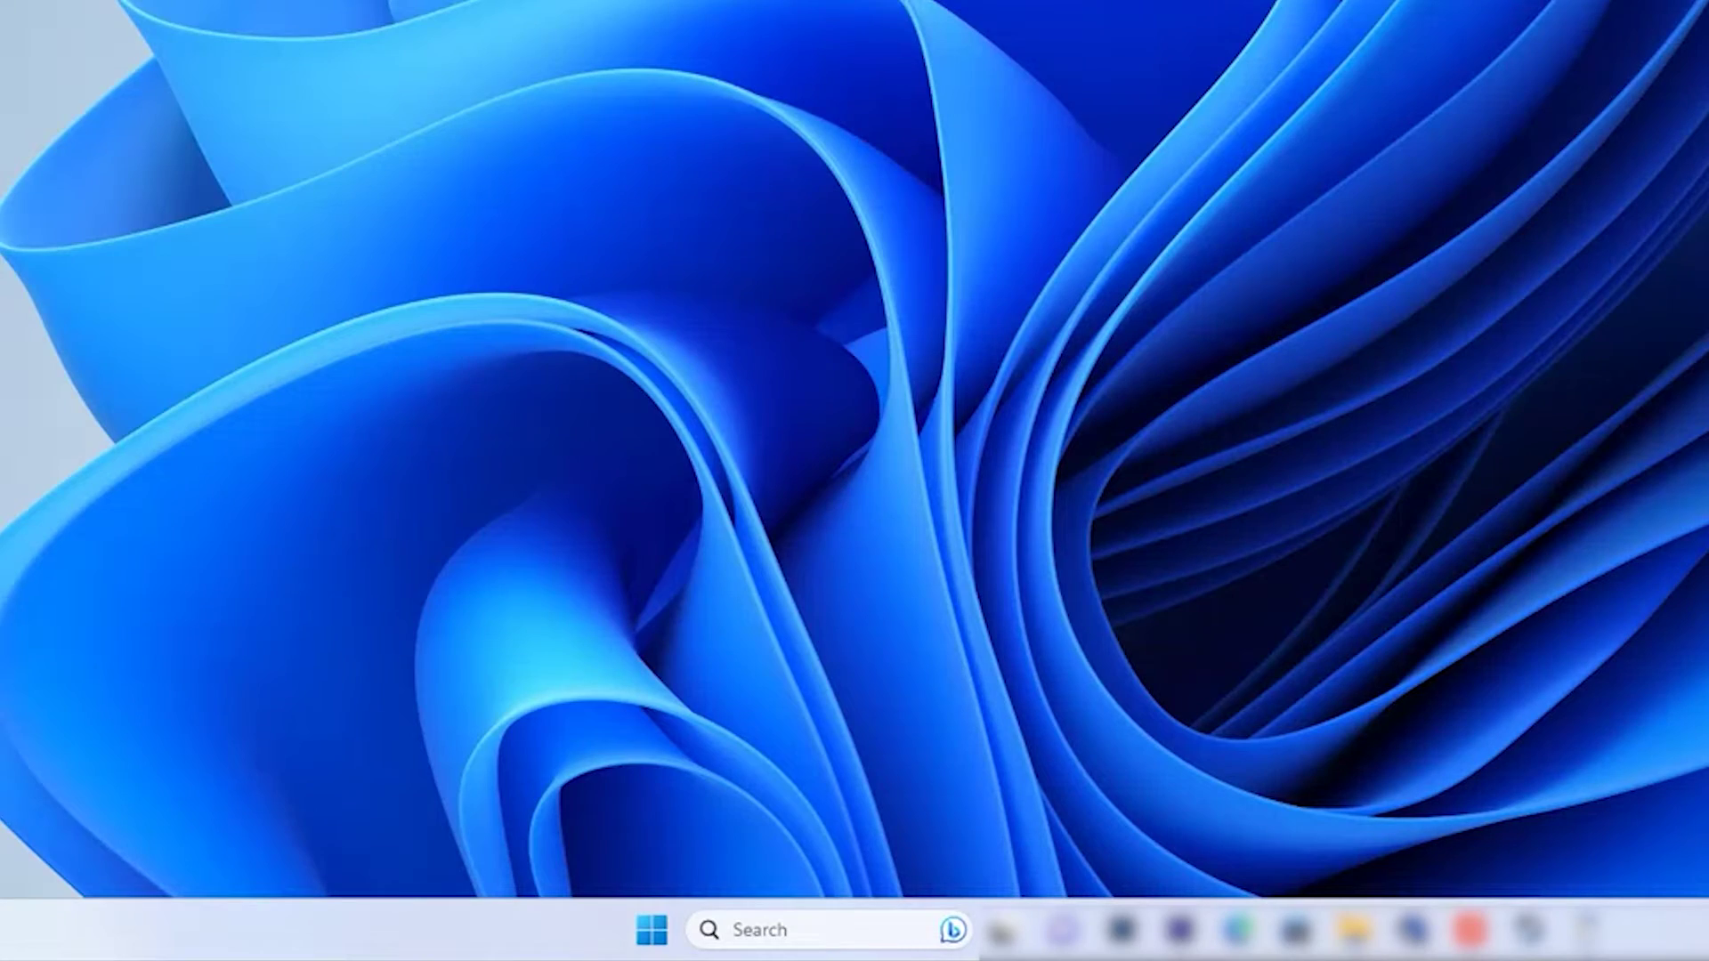
Quick-format EOS_DIGITAL (A:) from Disk Management as FAT32, keeping its label
{"action": "key", "text": "super+x"}
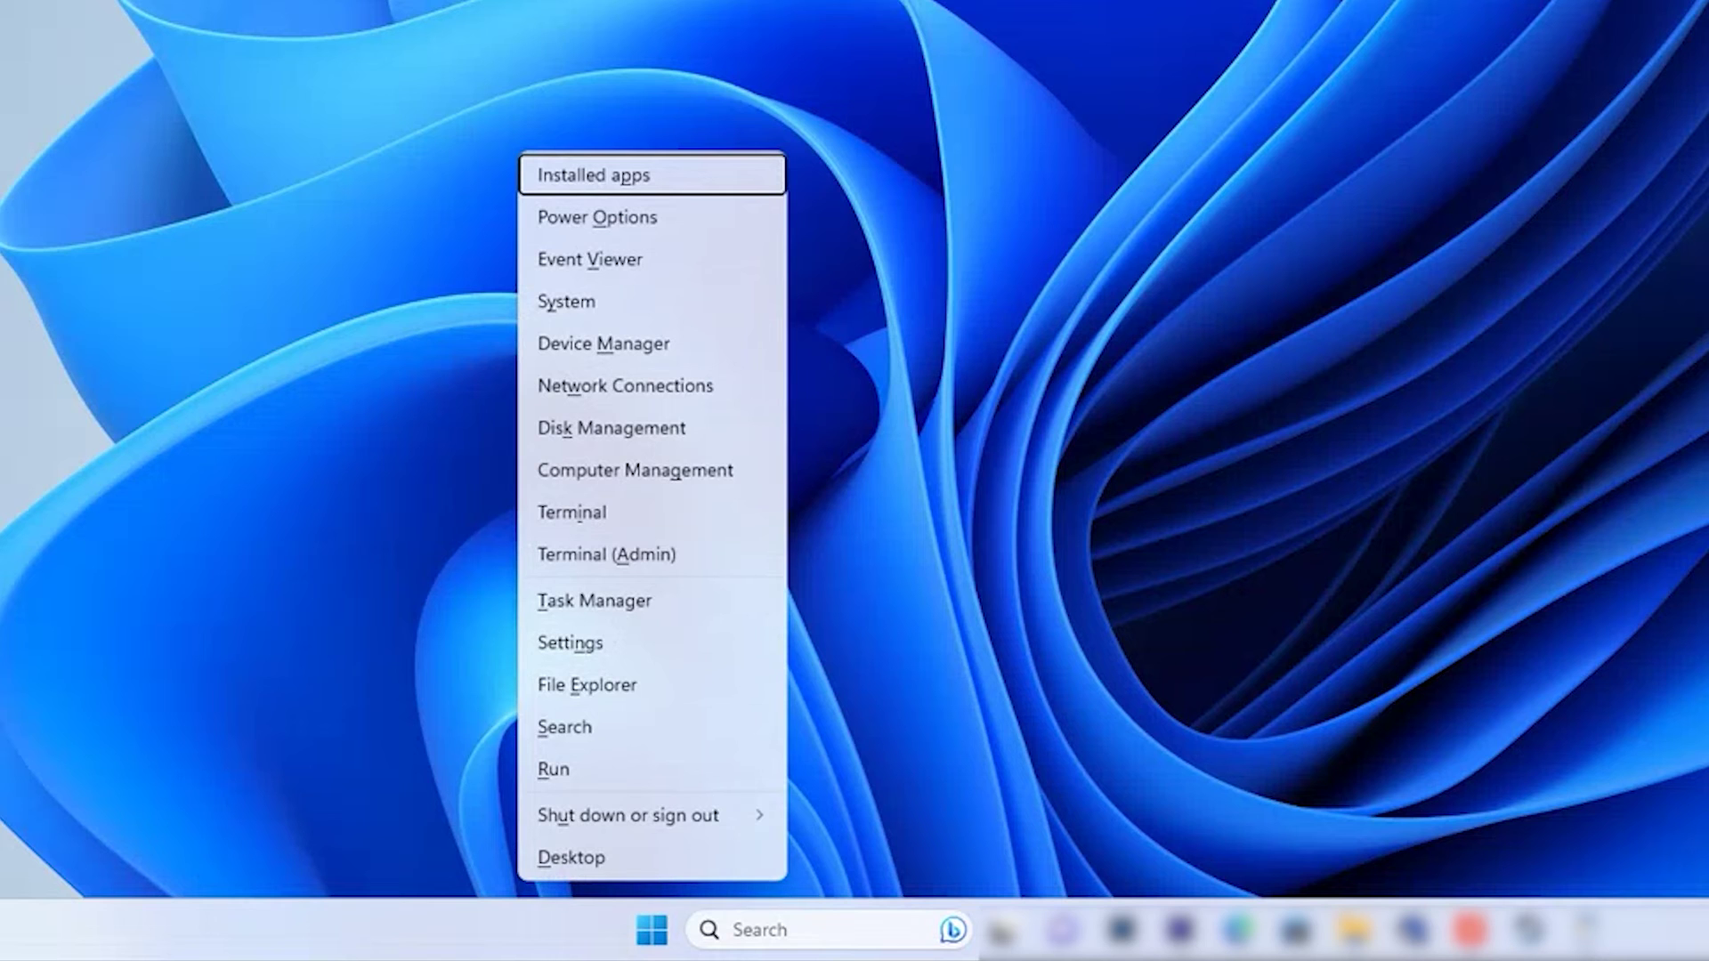
{"action": "left_click", "coordinate": [587, 434]}
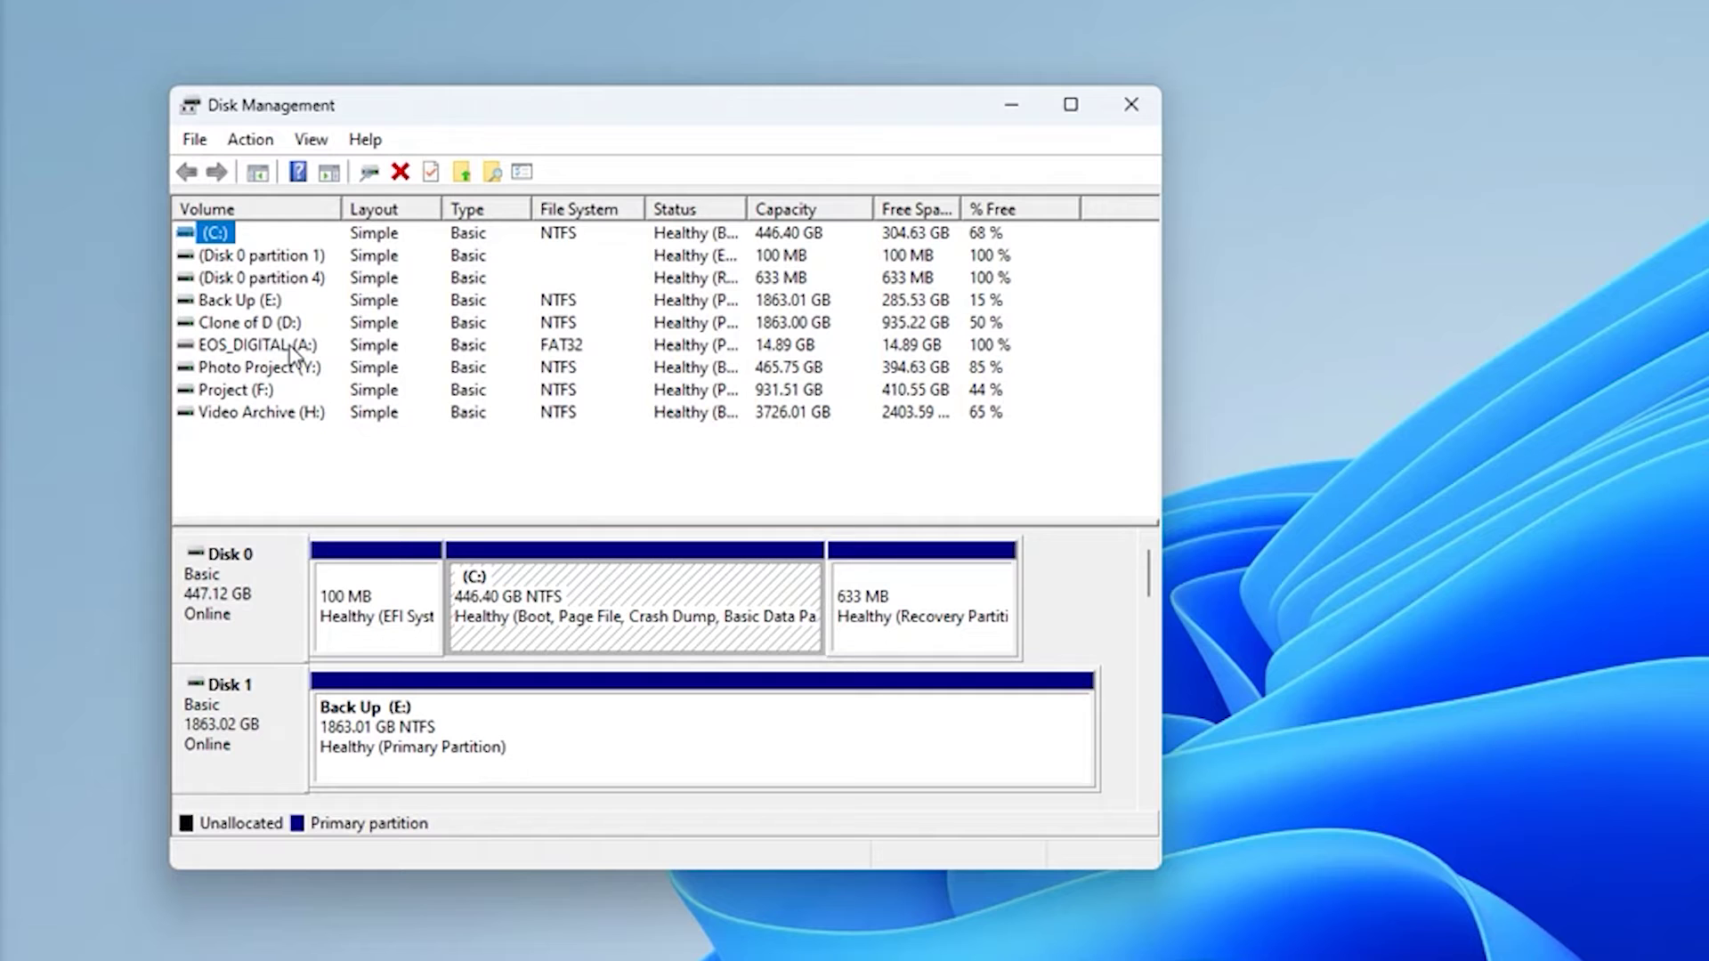
{"action": "right_click", "coordinate": [294, 355]}
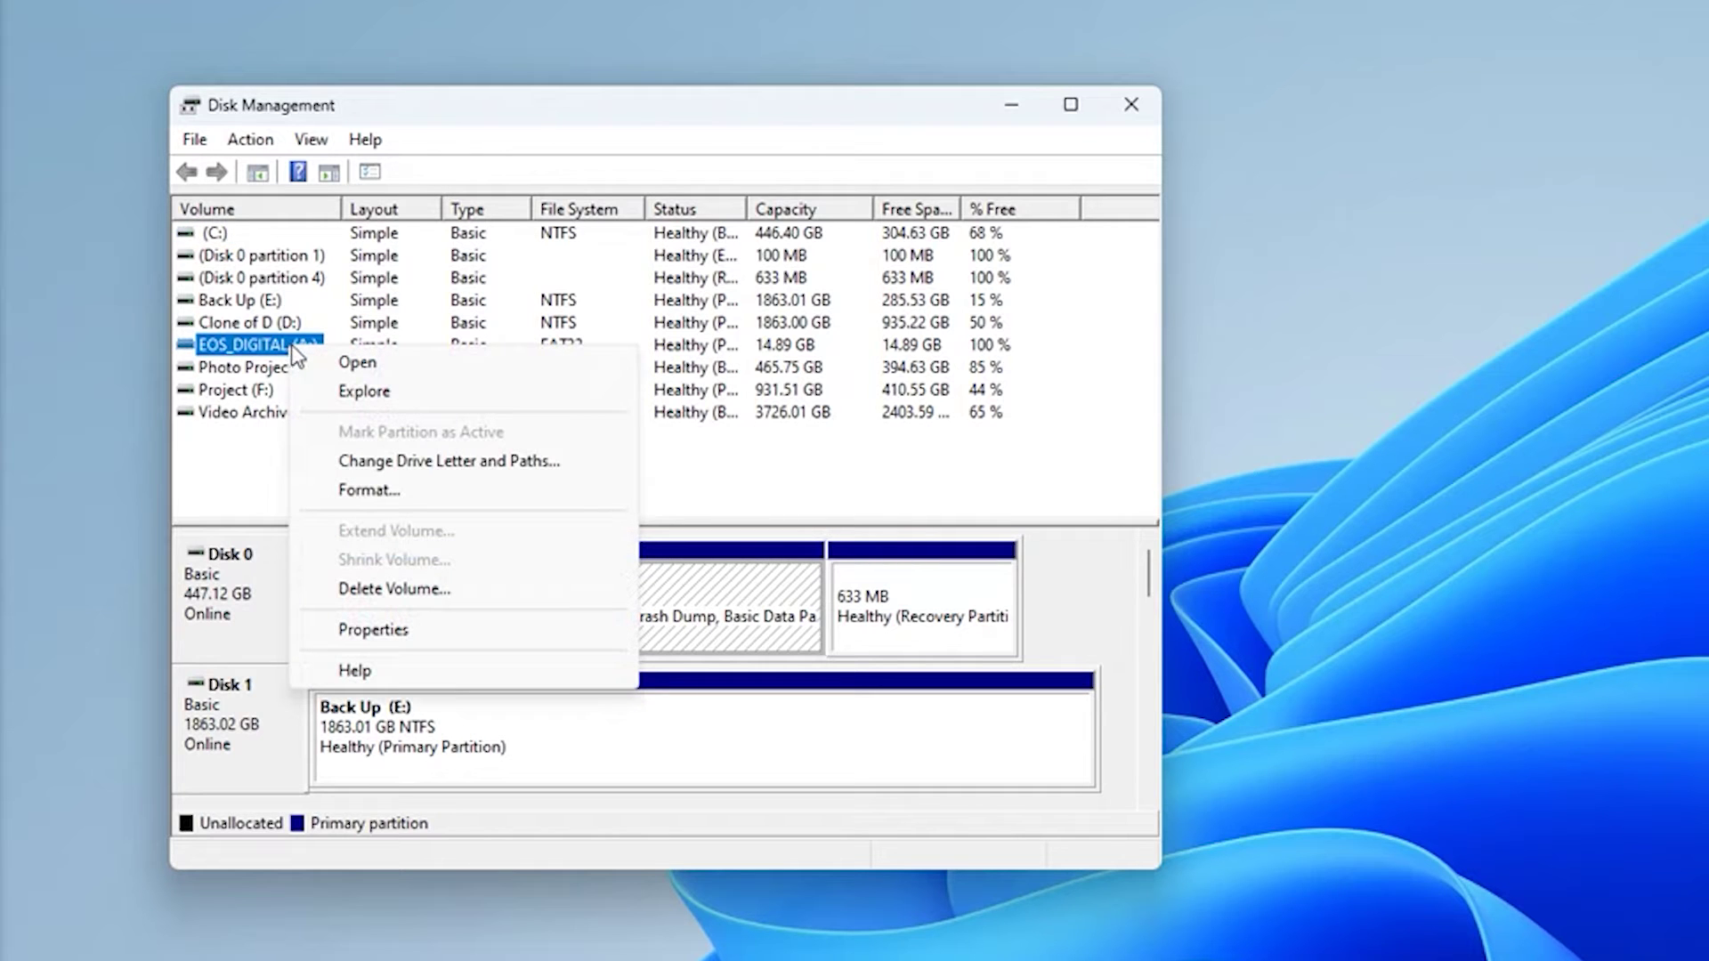
{"action": "left_click", "coordinate": [415, 489]}
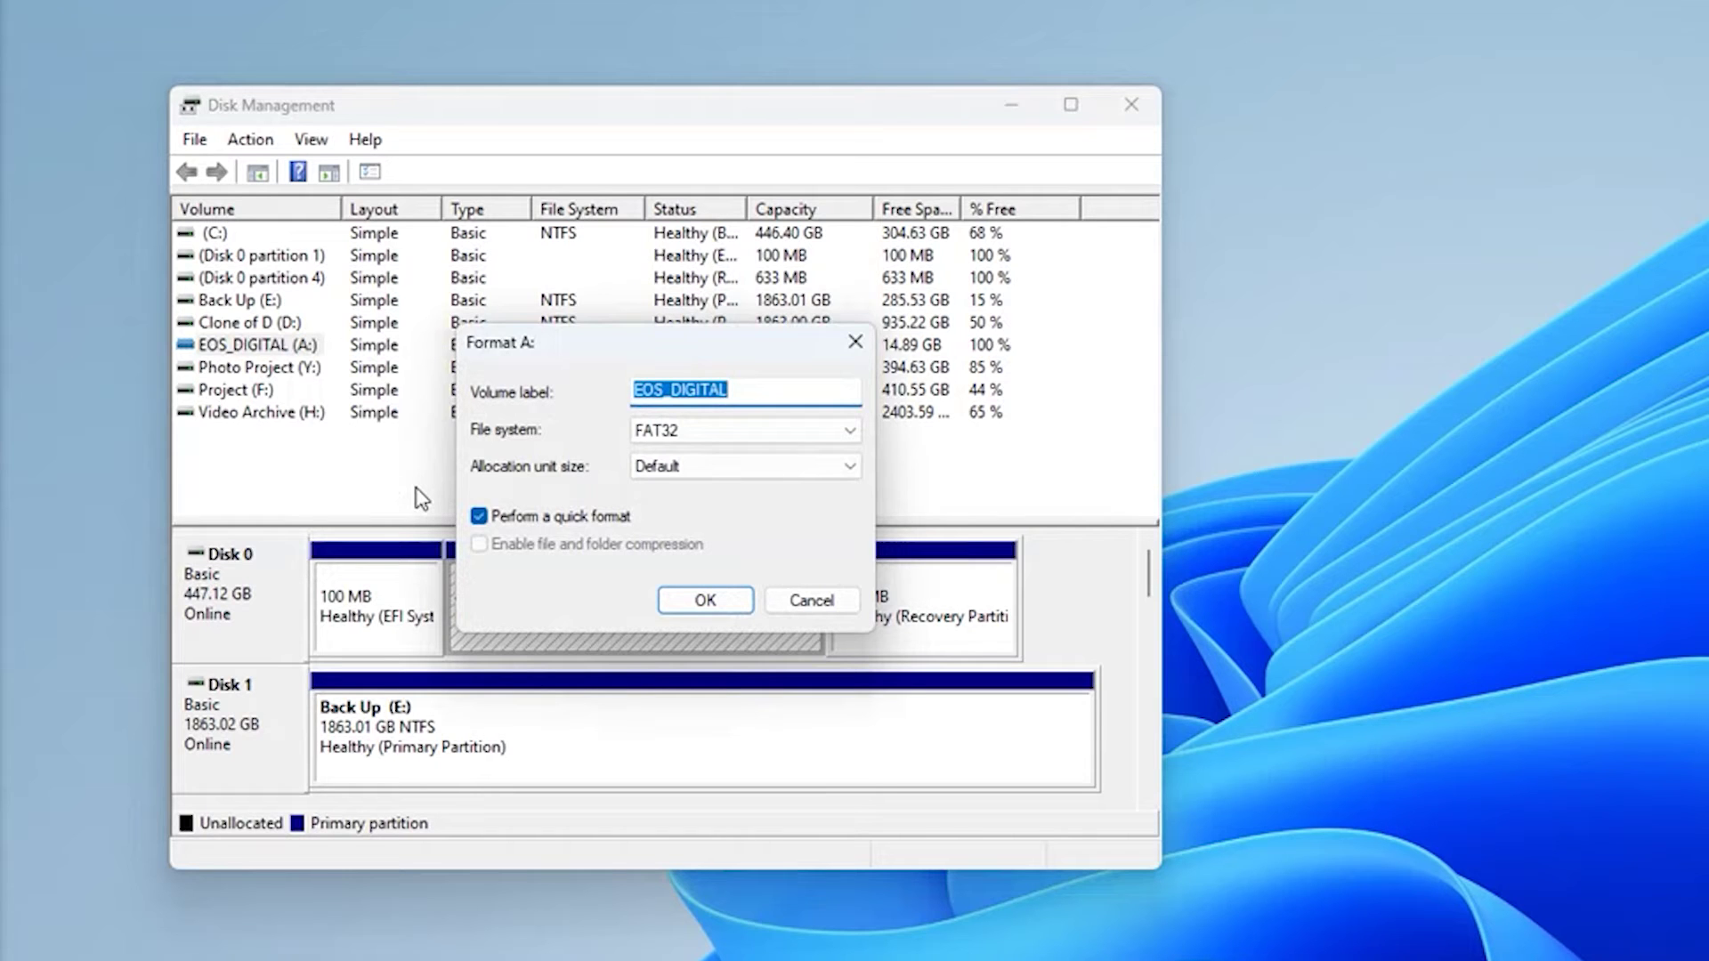
{"action": "left_click", "coordinate": [763, 435]}
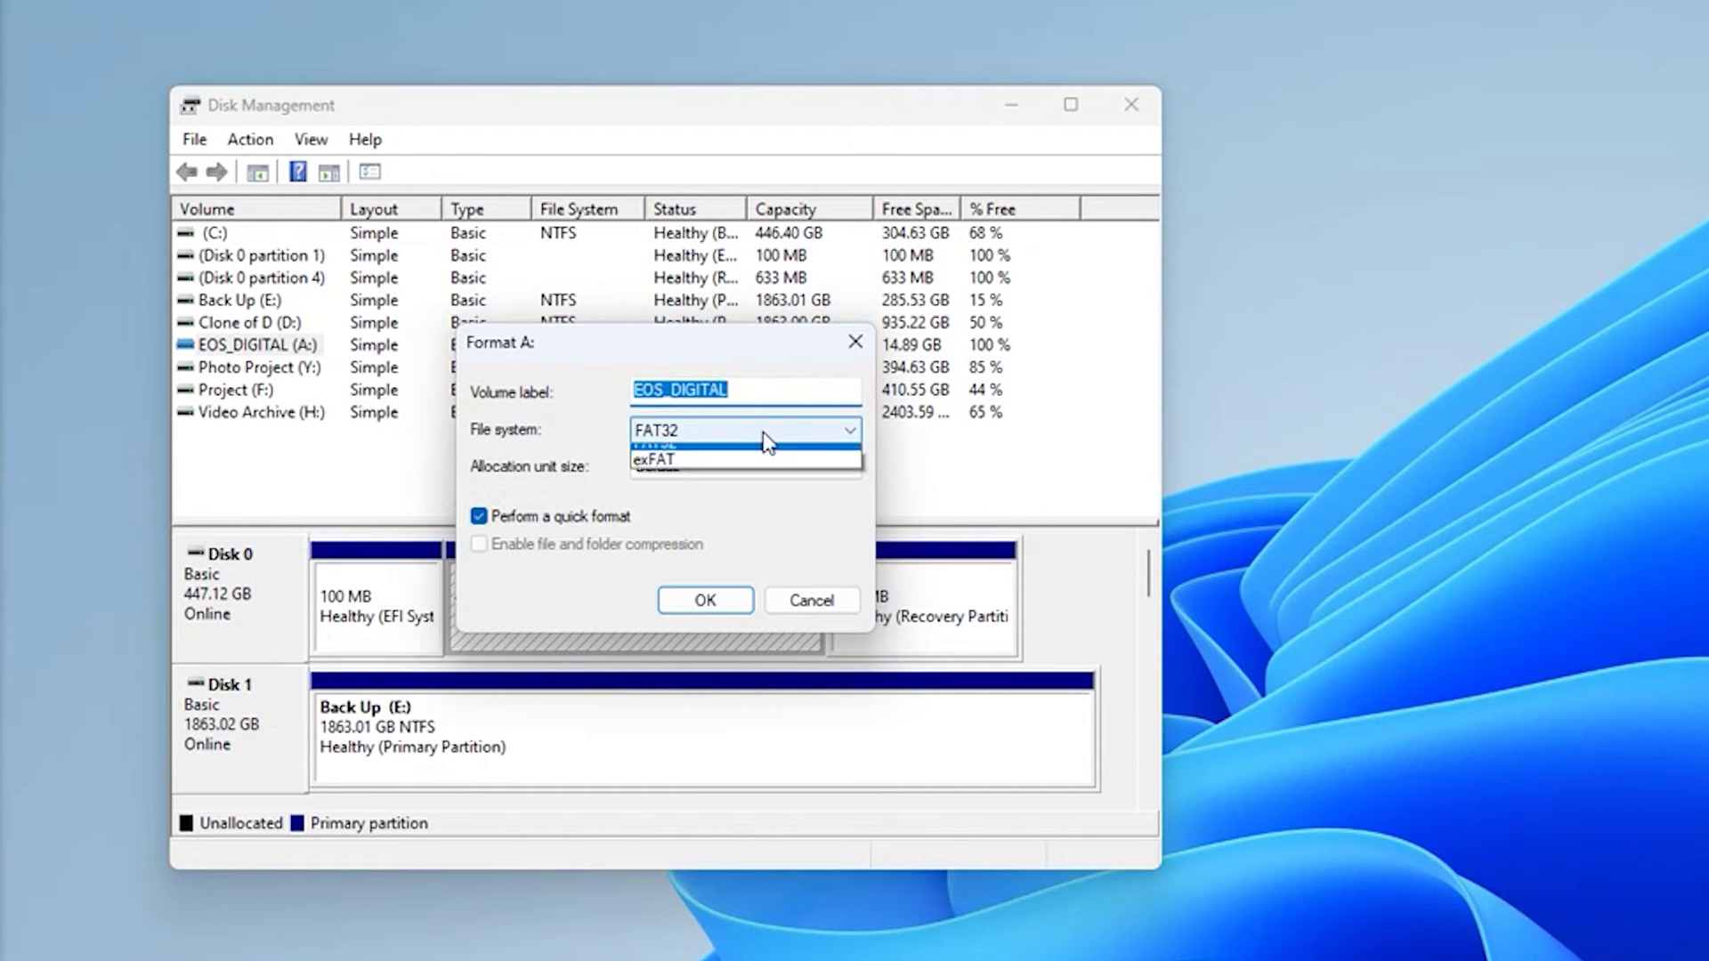
{"action": "left_click", "coordinate": [763, 443]}
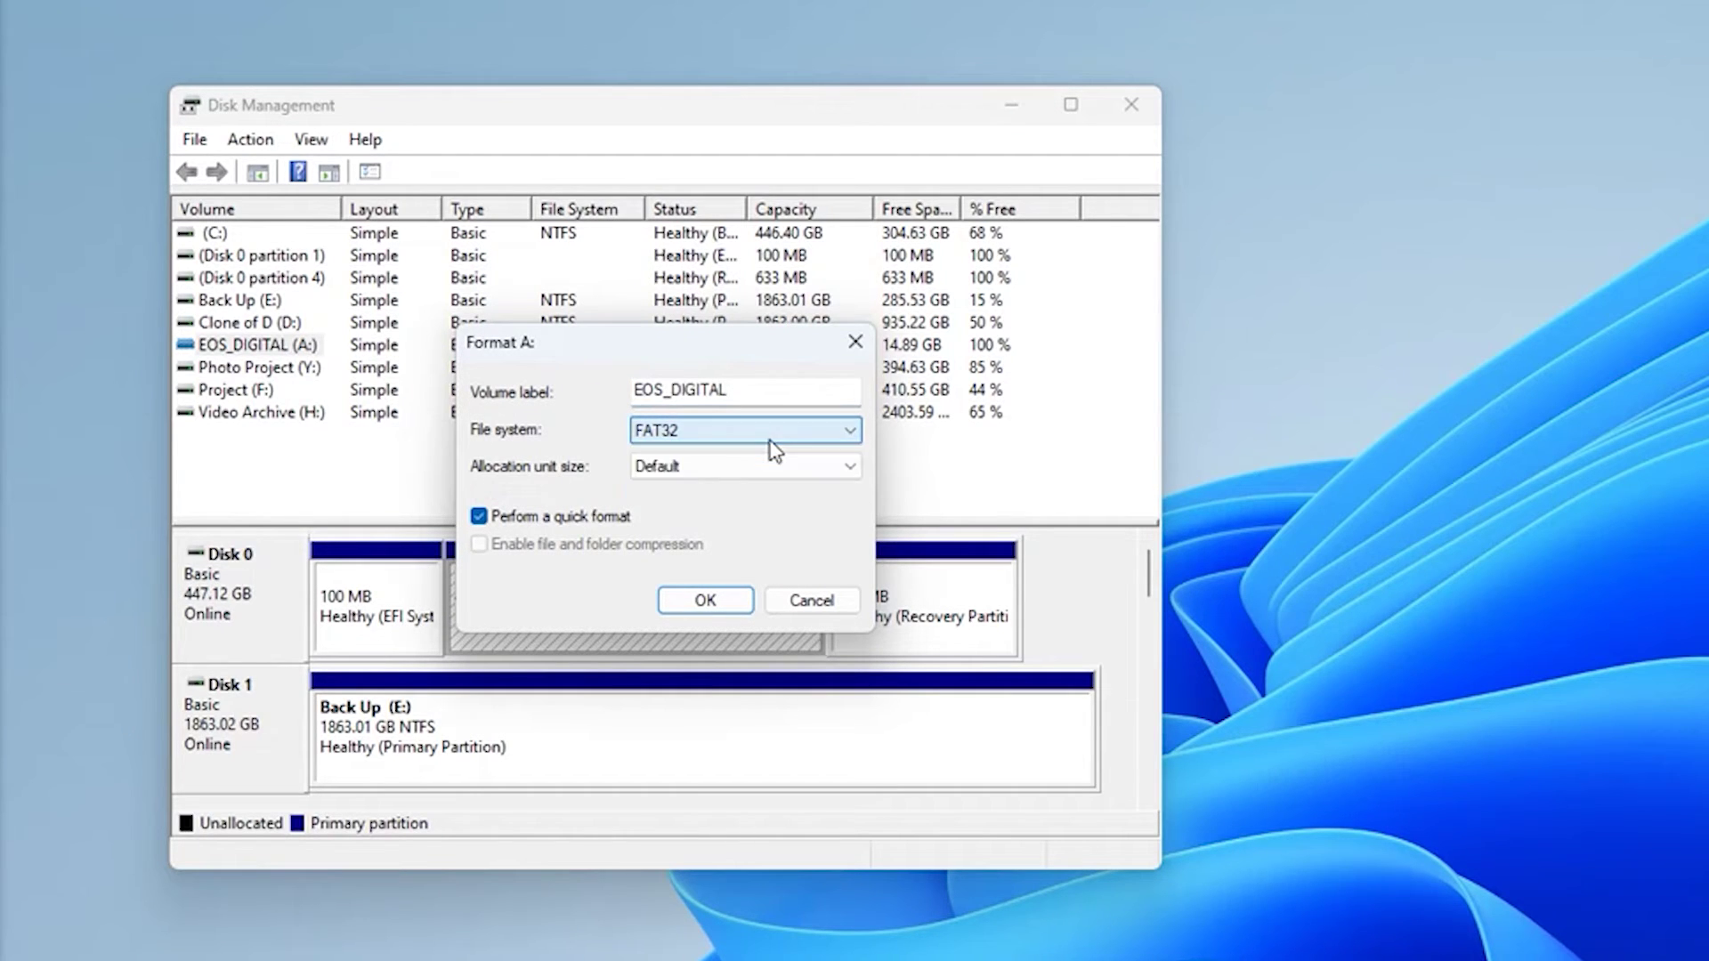
{"action": "left_click", "coordinate": [714, 607]}
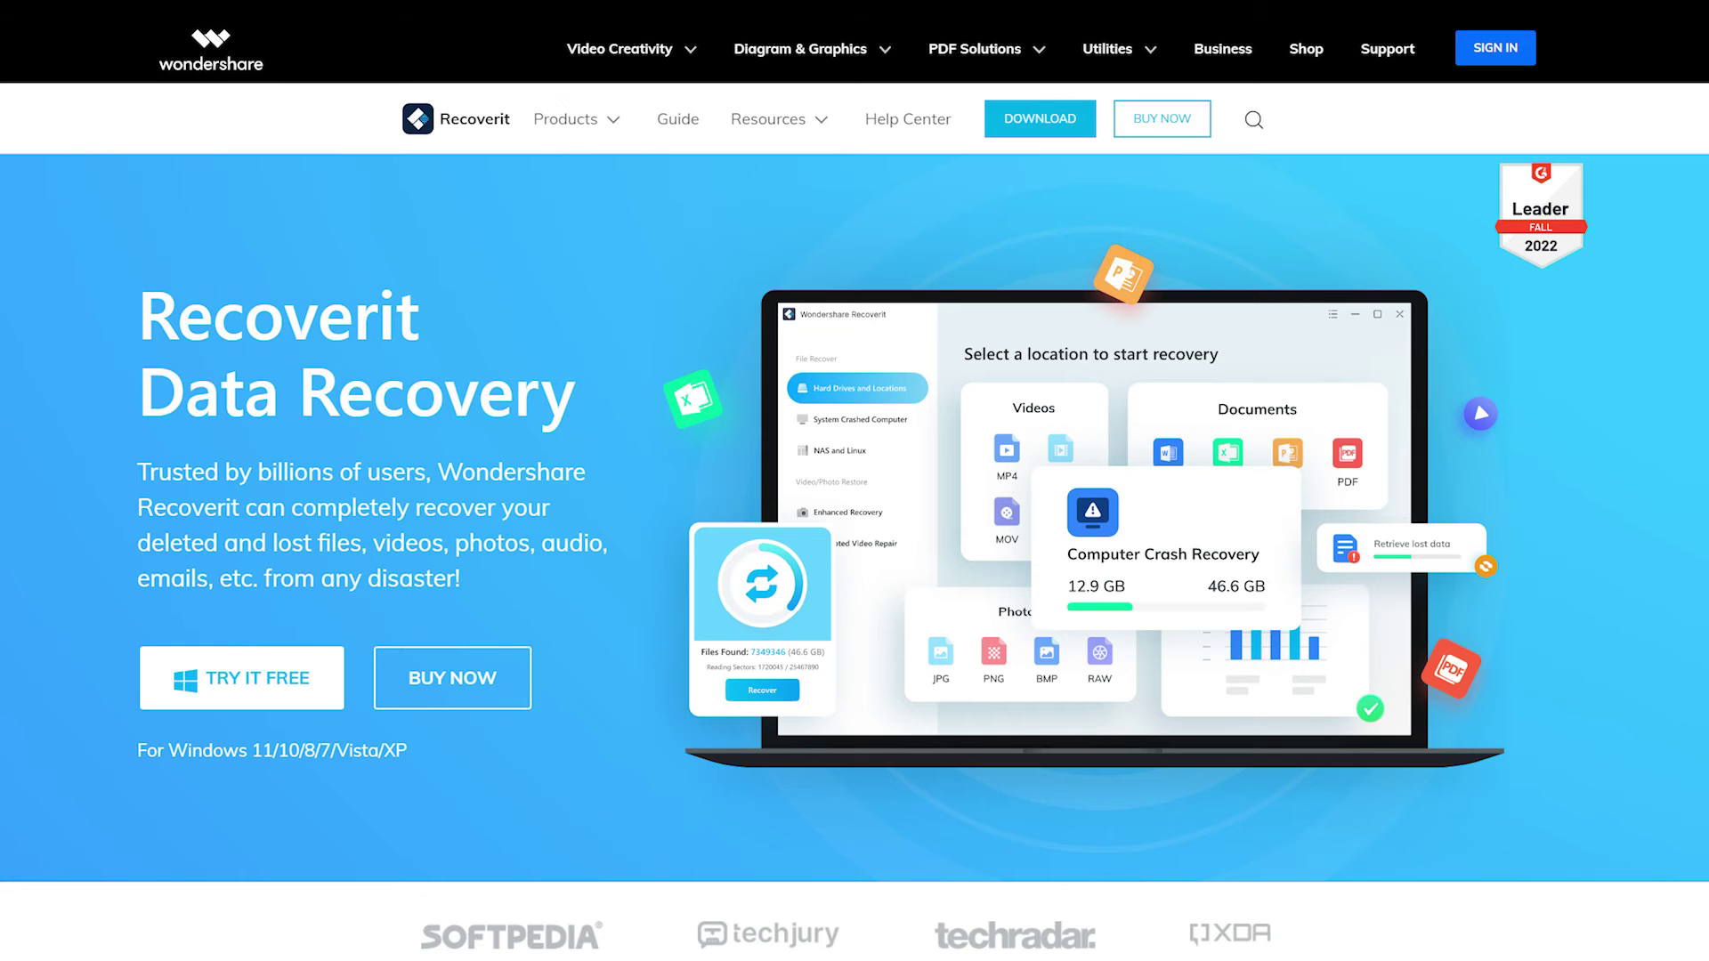
{"action": "scroll", "coordinate": [854, 481], "scroll_direction": "down", "scroll_amount": 15}
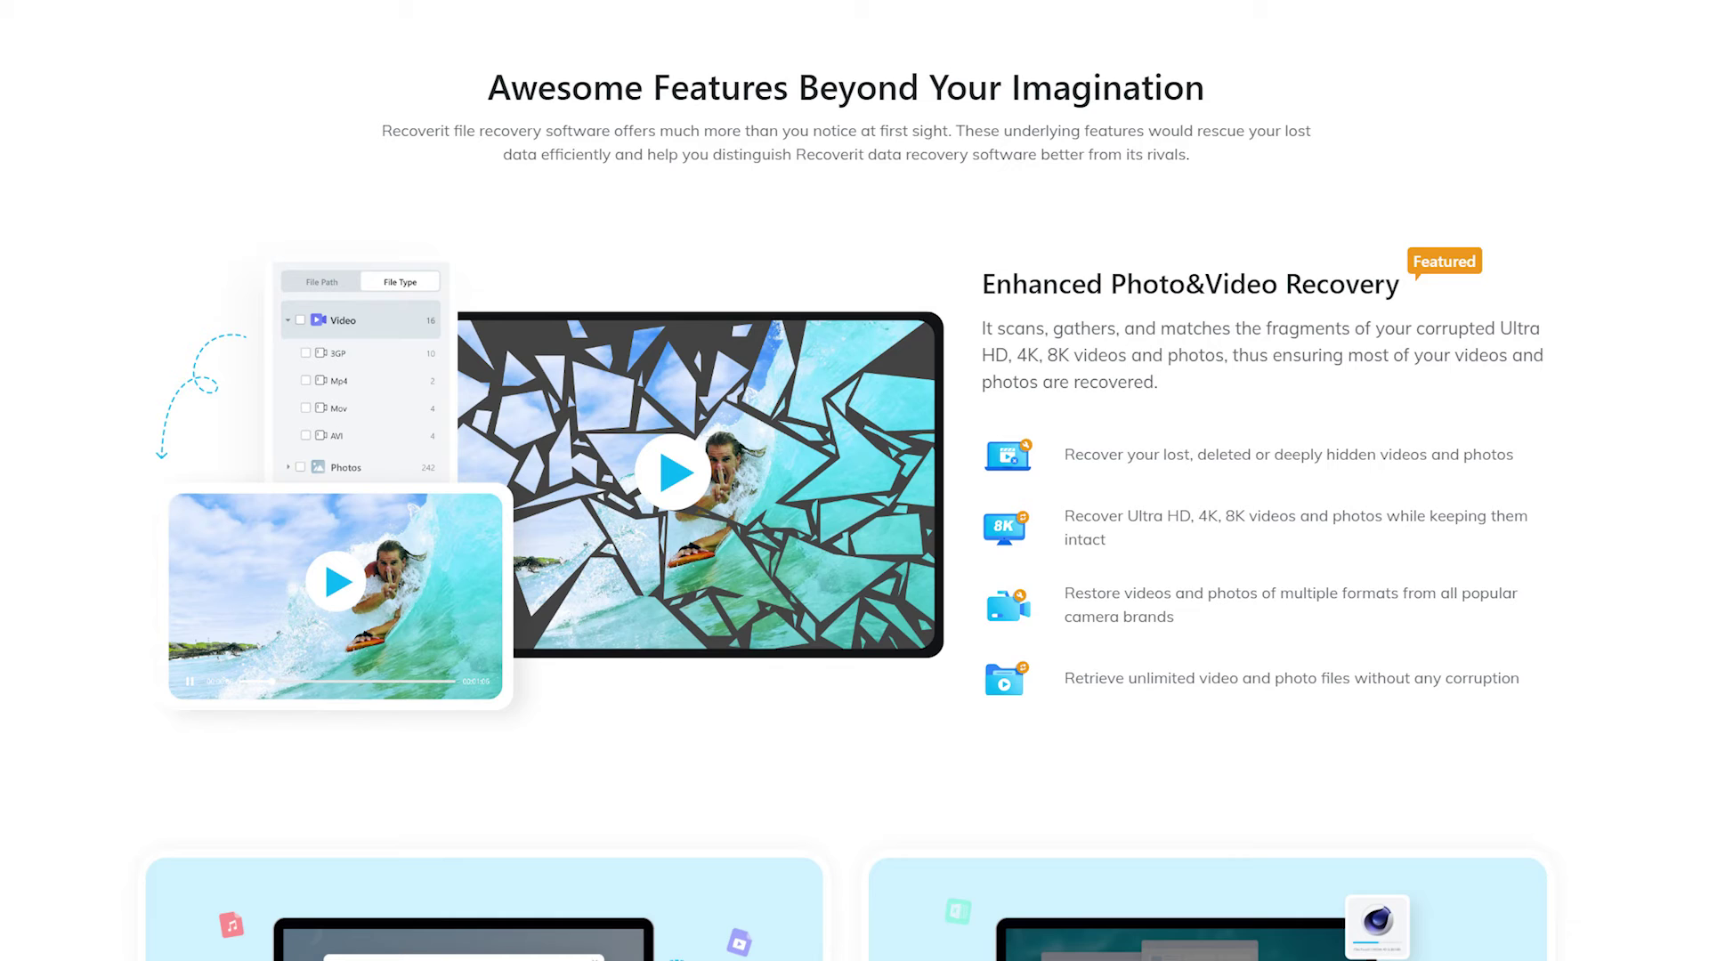
{"action": "scroll", "coordinate": [854, 481], "scroll_direction": "up", "scroll_amount": 12}
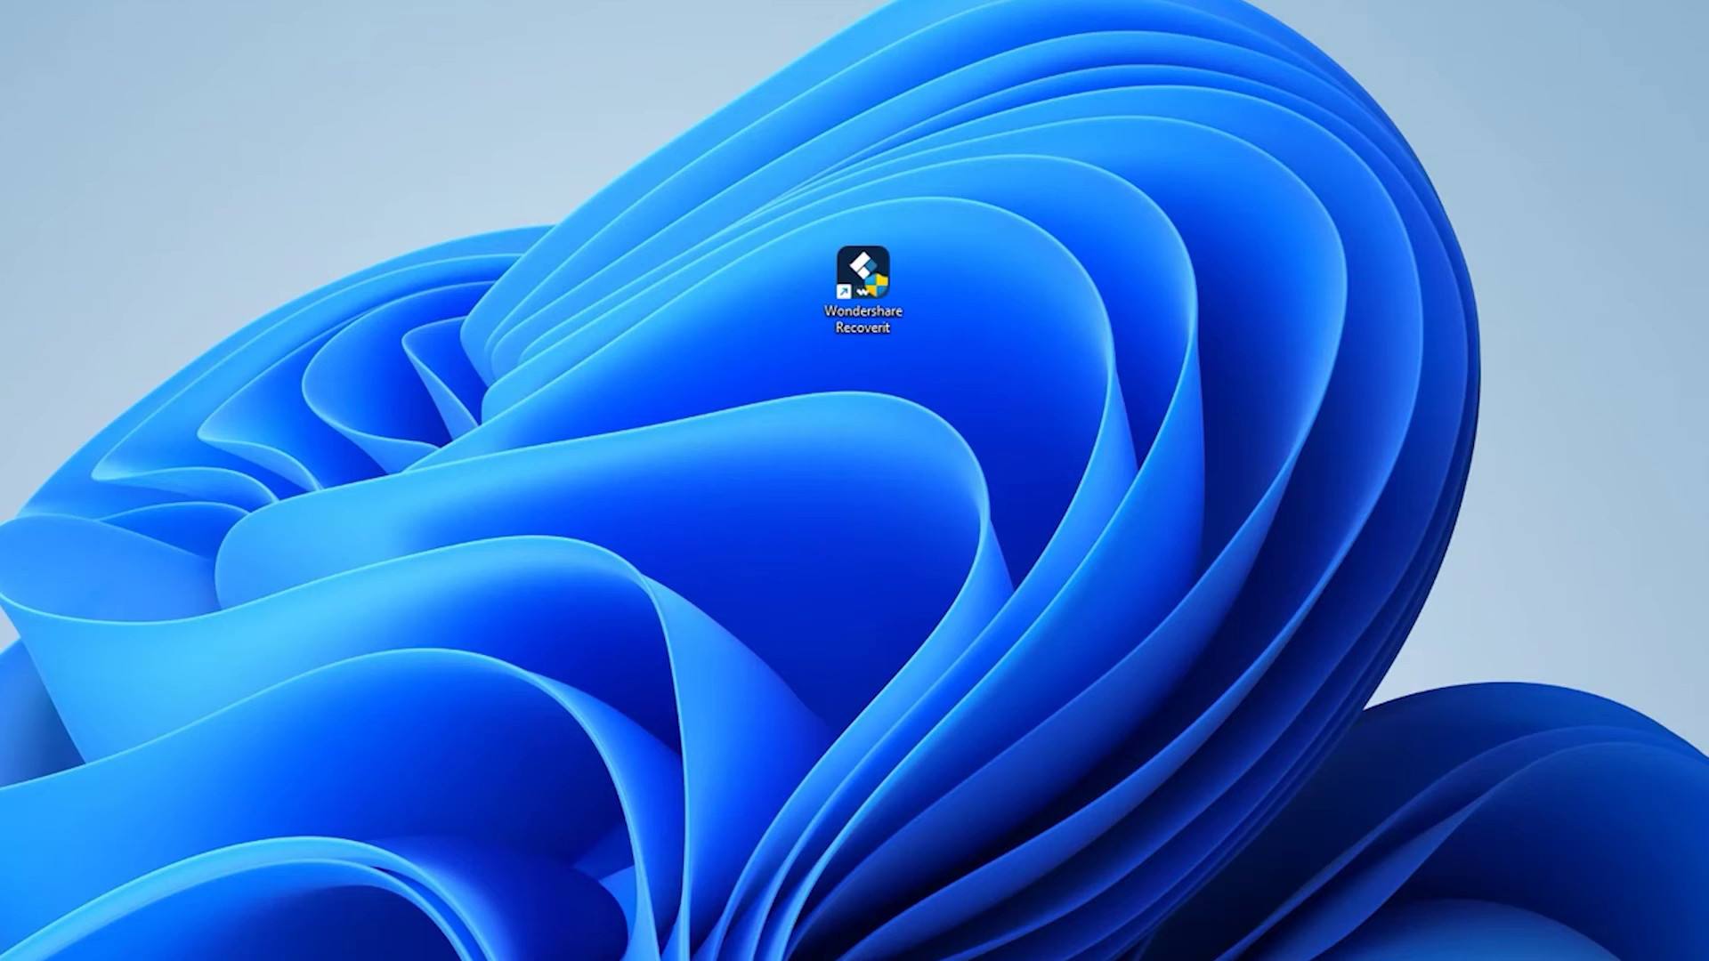
Scan the EOS_DIGITAL (A:) card in Wondershare Recoverit until it finishes
{"action": "double_click", "coordinate": [874, 312]}
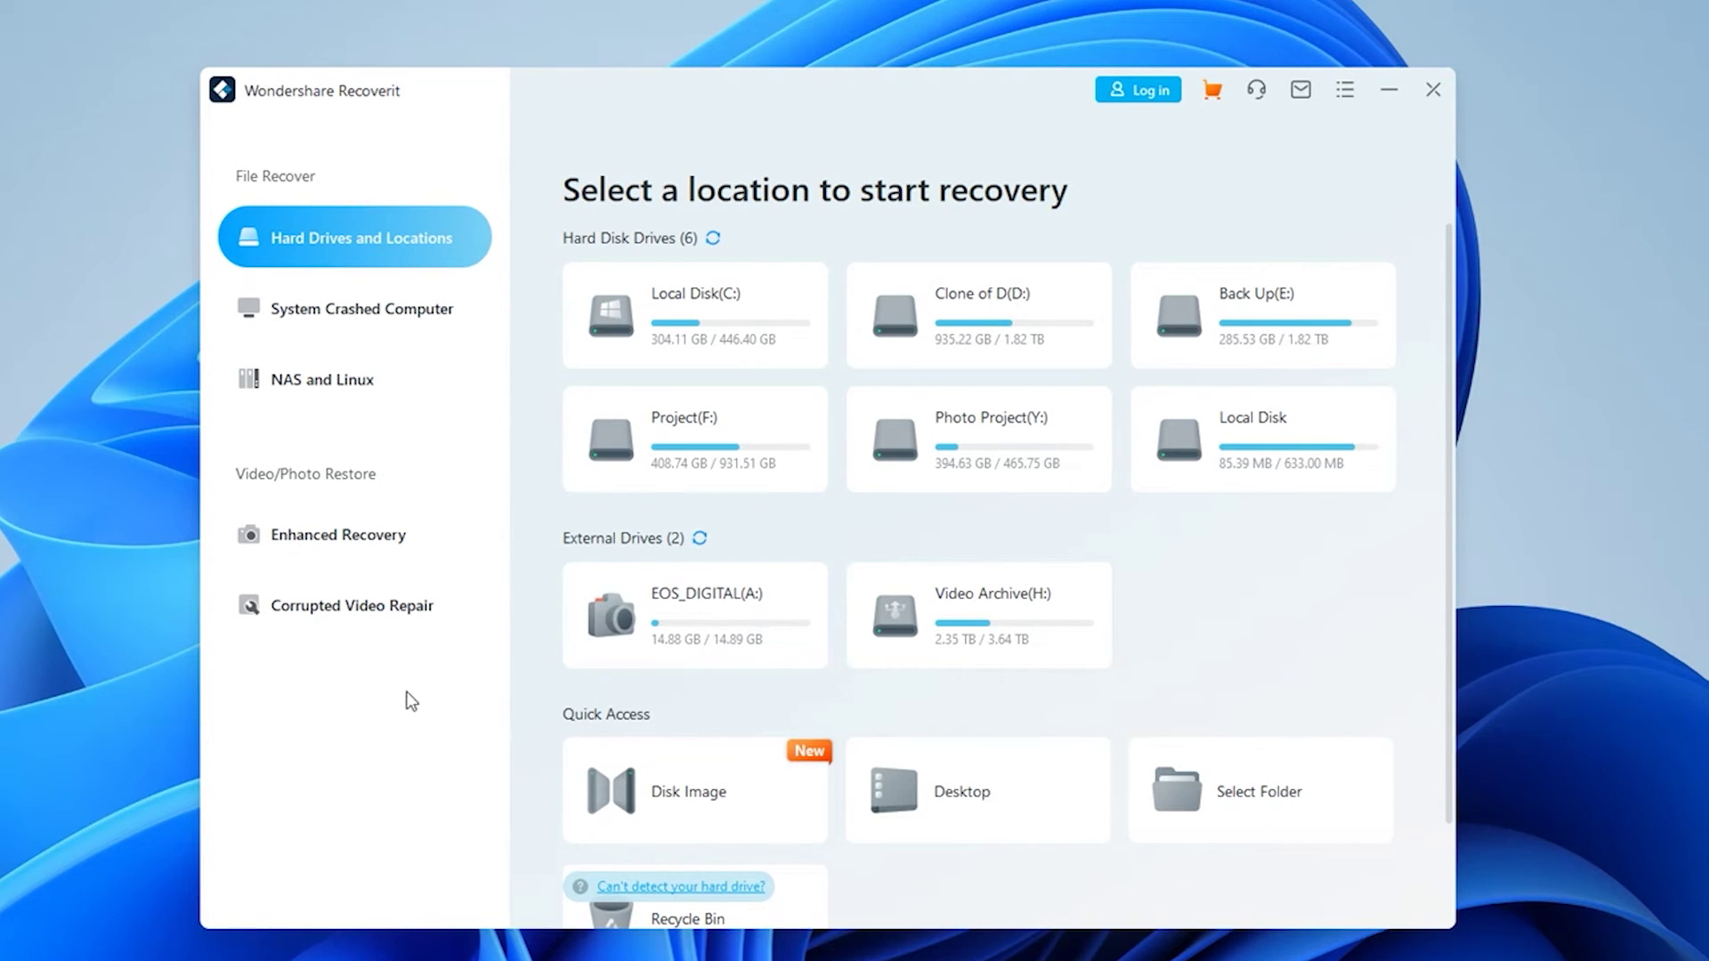
{"action": "left_click", "coordinate": [780, 618]}
{"action": "left_click", "coordinate": [1361, 199]}
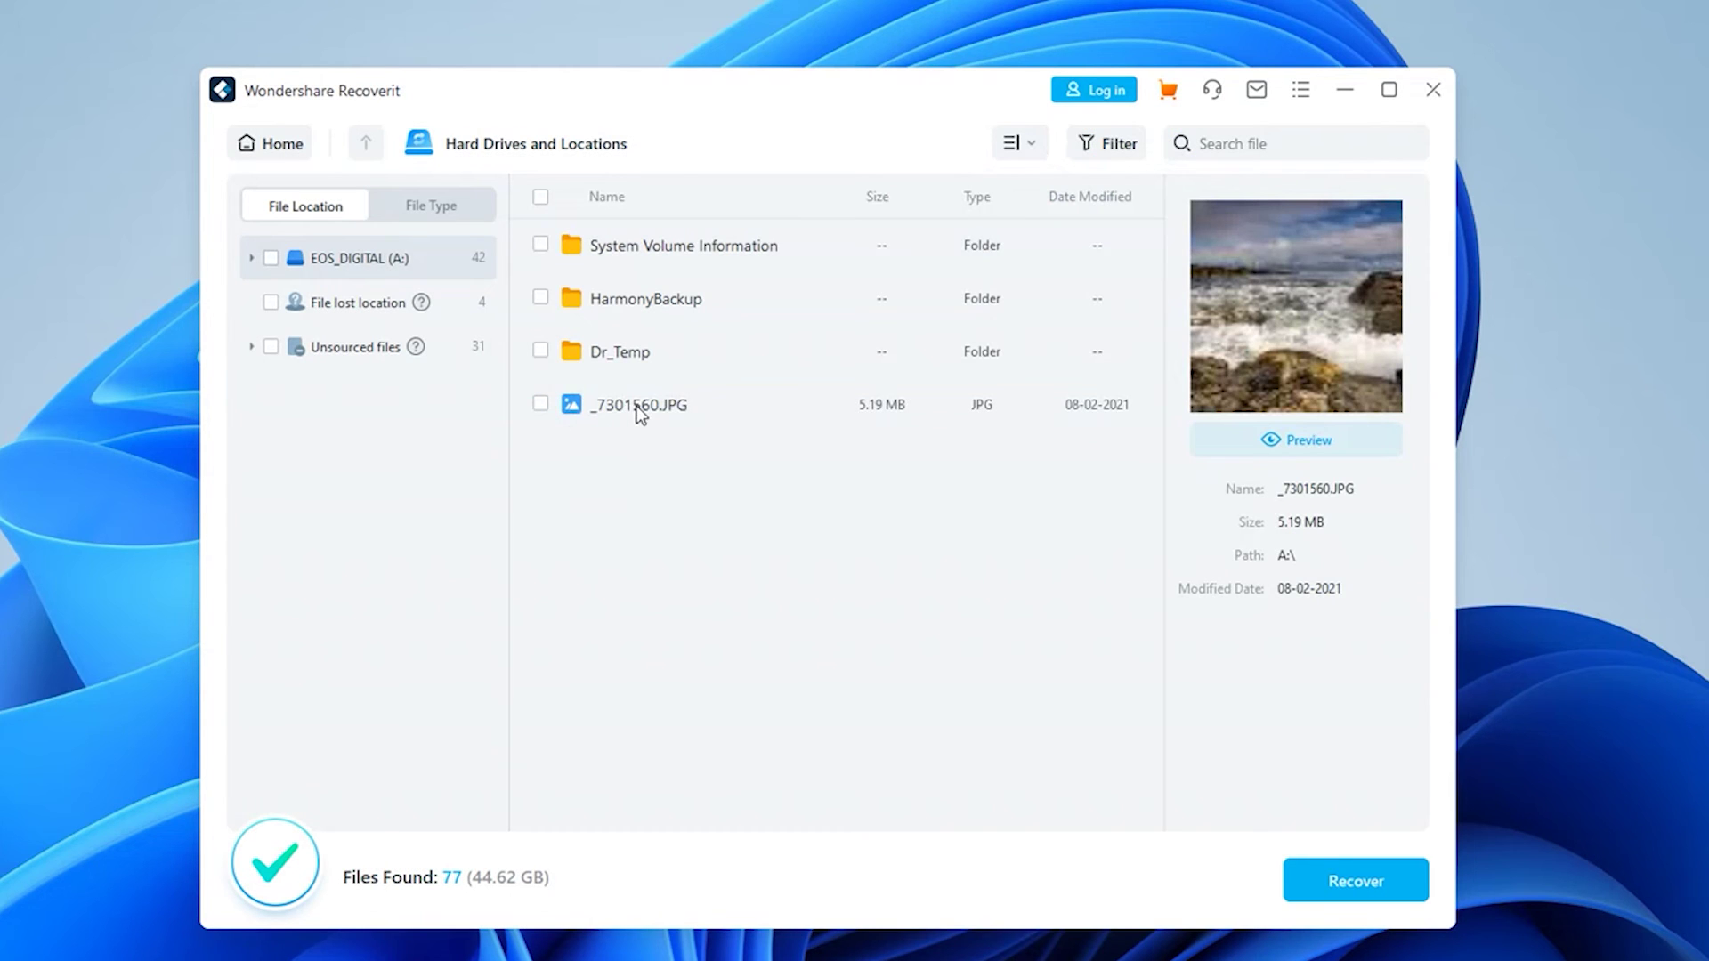
{"action": "left_click", "coordinate": [637, 406]}
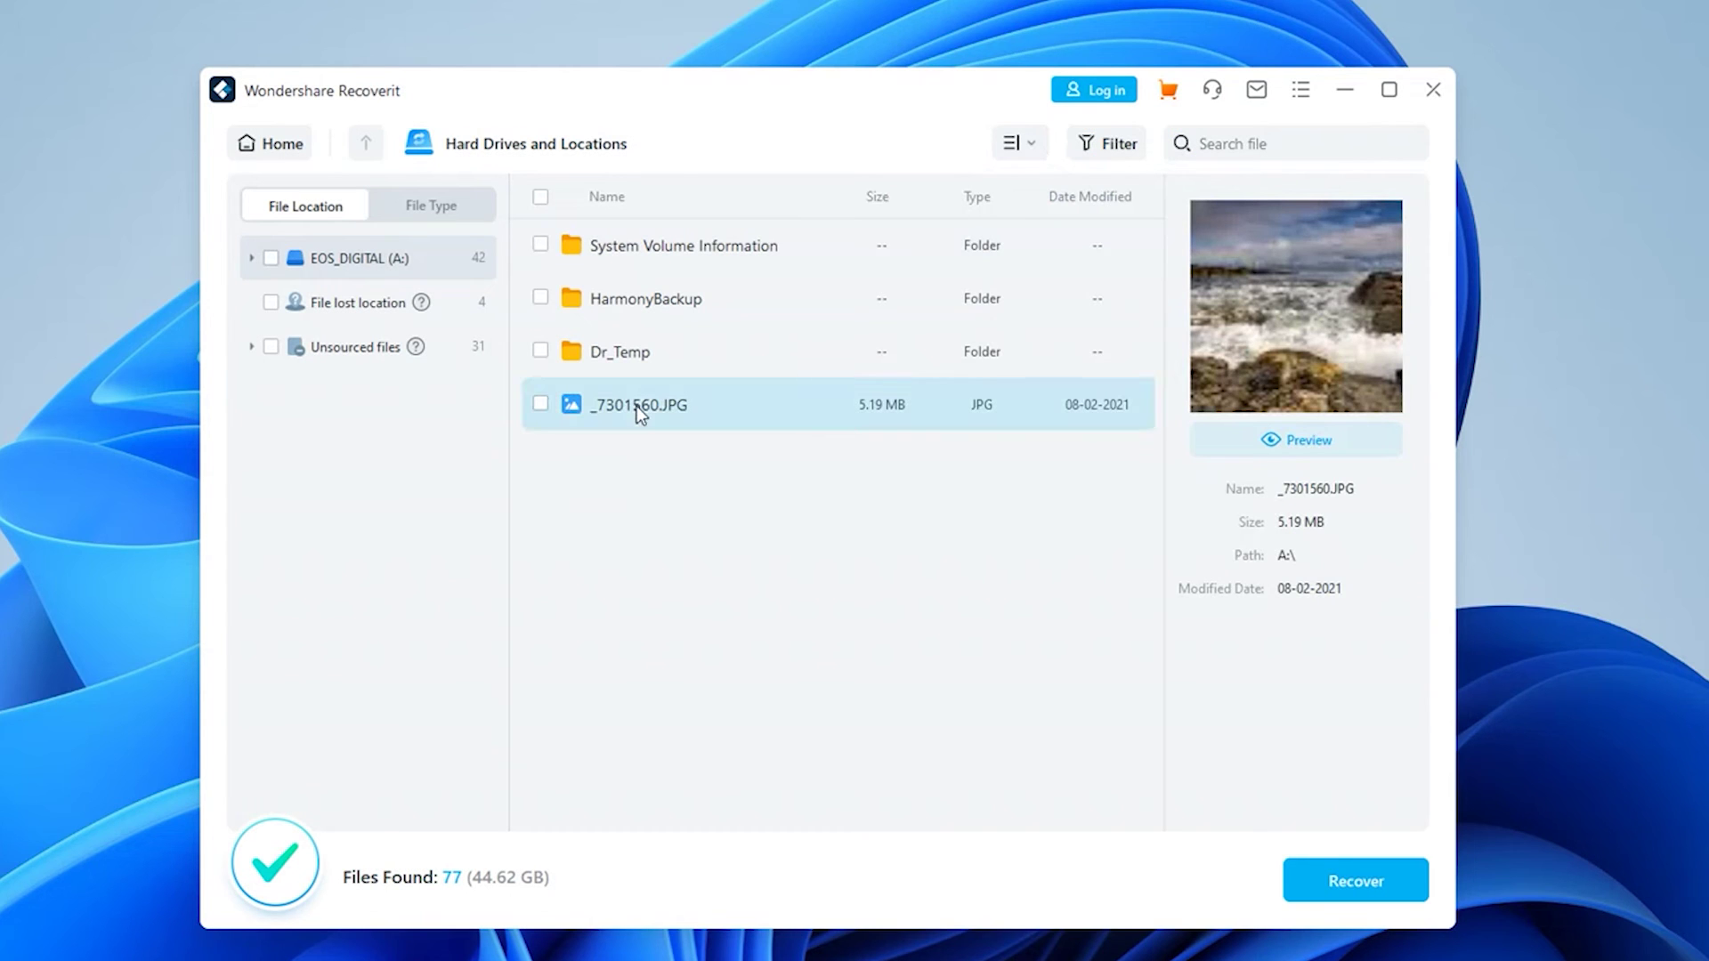
Tick _7301560.JPG among the 77 found files and preview it full size
{"action": "left_click", "coordinate": [540, 404]}
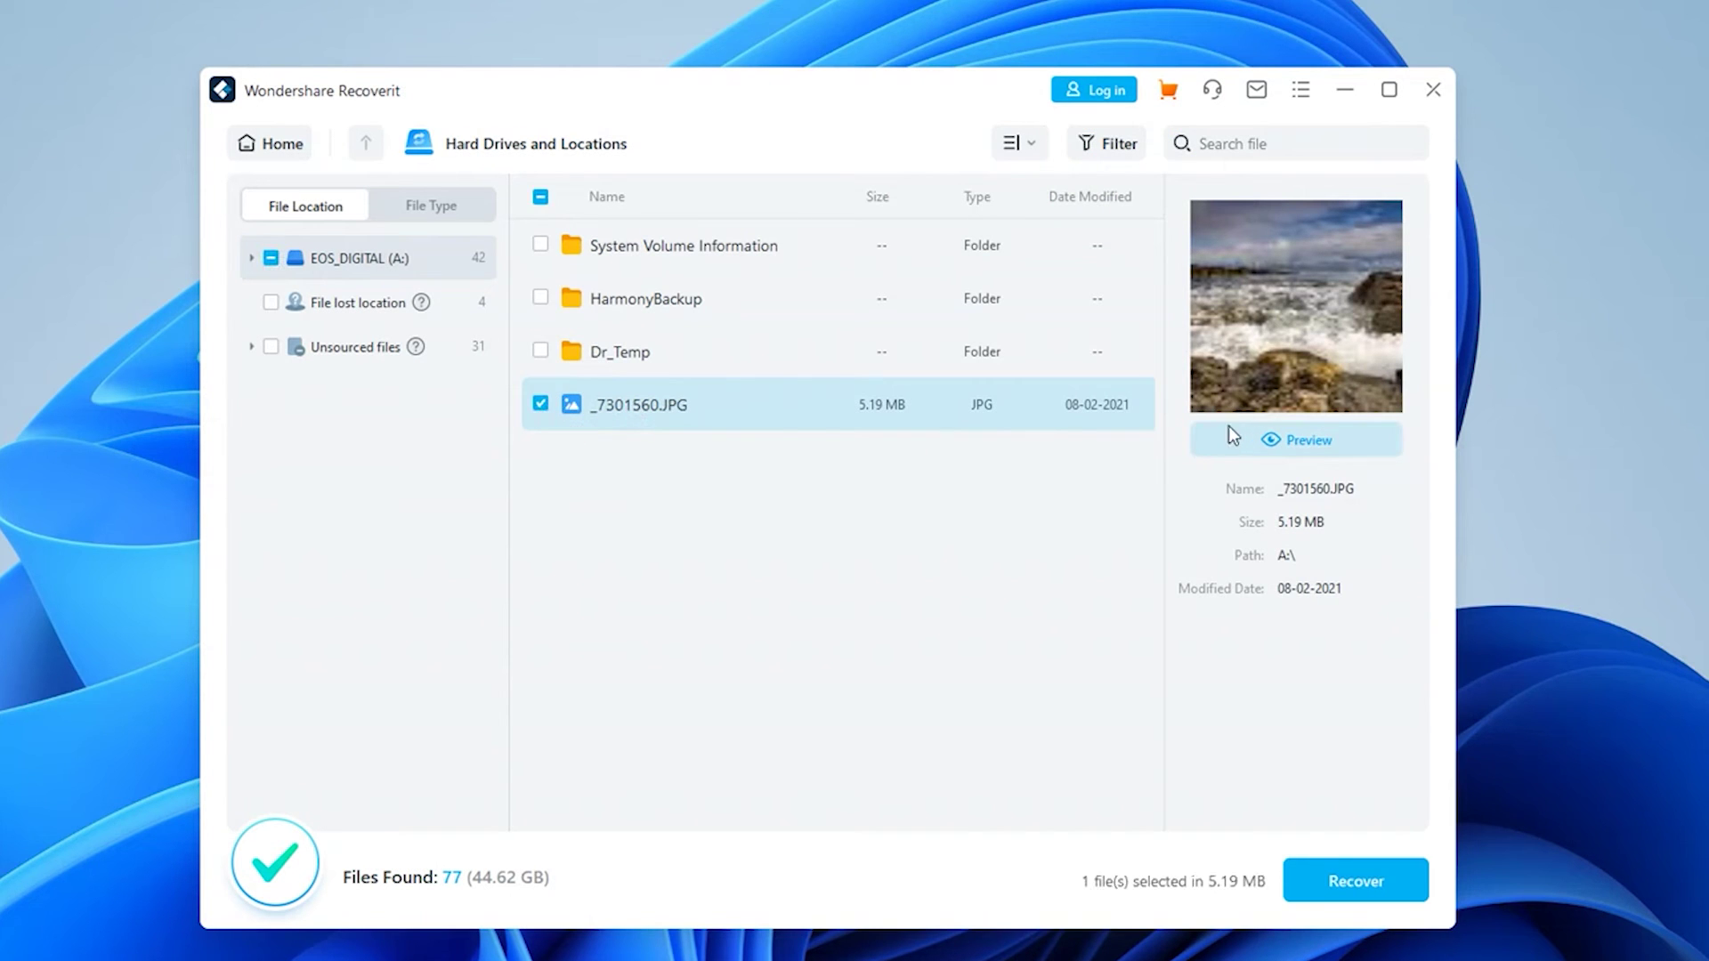
{"action": "left_click", "coordinate": [1316, 439]}
{"action": "key", "text": "Escape"}
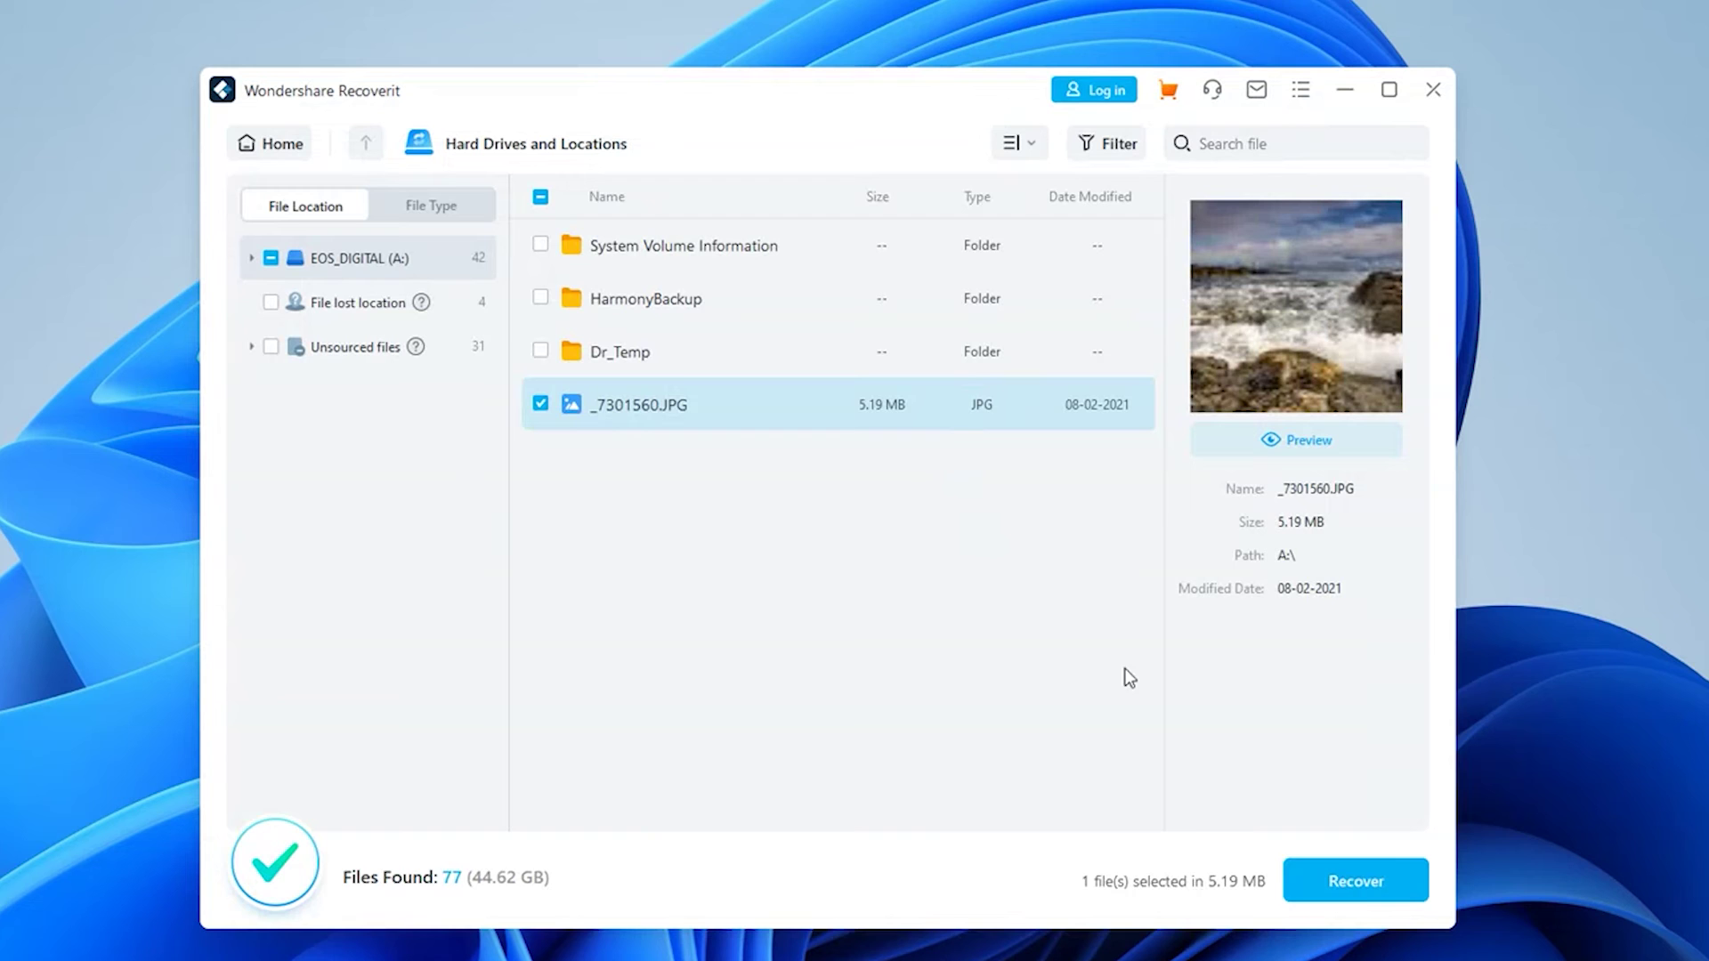